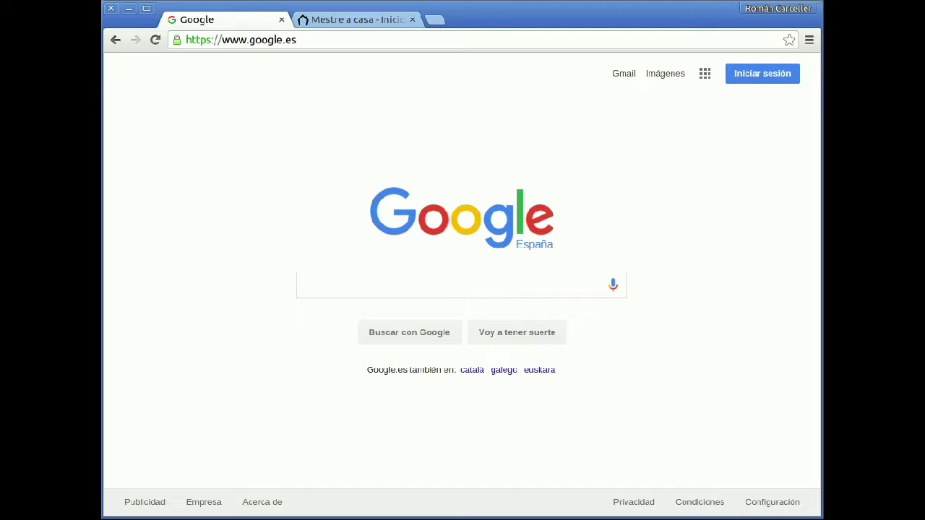
Step: Search Google for "insertar predicción aemet en mi web" and open AEMET's "El tiempo en su web" page
left_click(455, 285)
type("insertar predicción aemet en mi web")
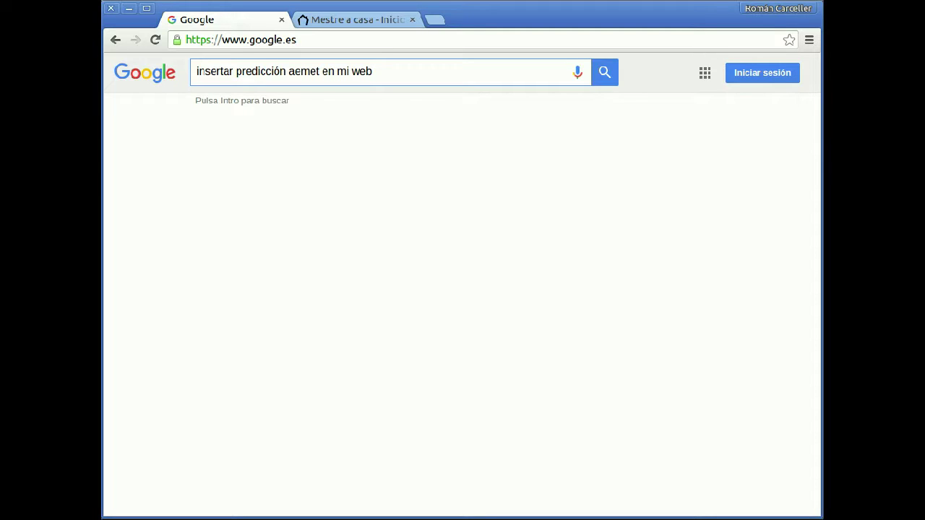
key("Return")
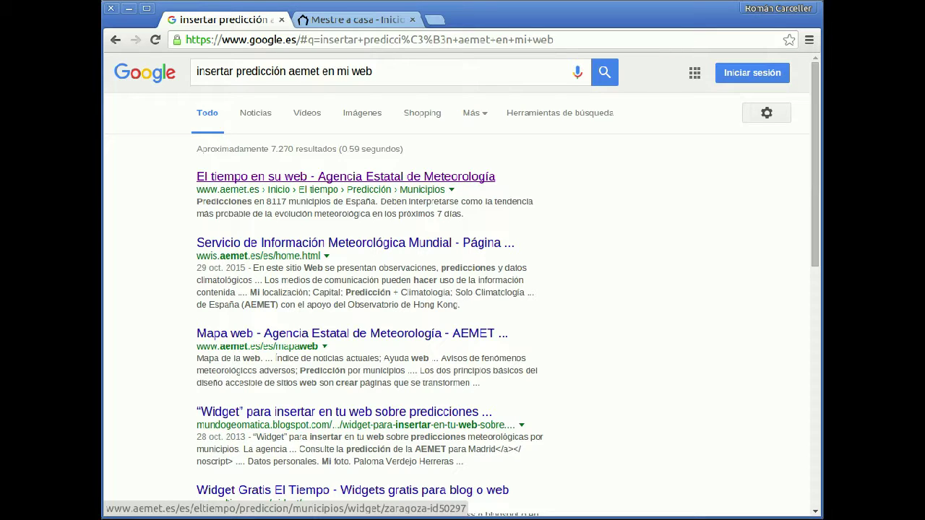
left_click(345, 177)
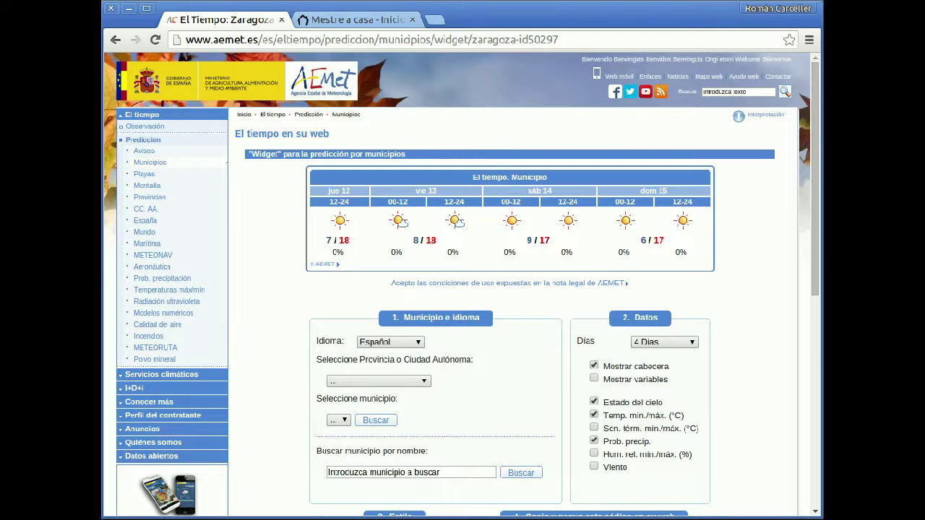
Step: Try to choose Castelló/Castellón as the widget's province and search for a municipality there
scroll(463, 289, "down", 3)
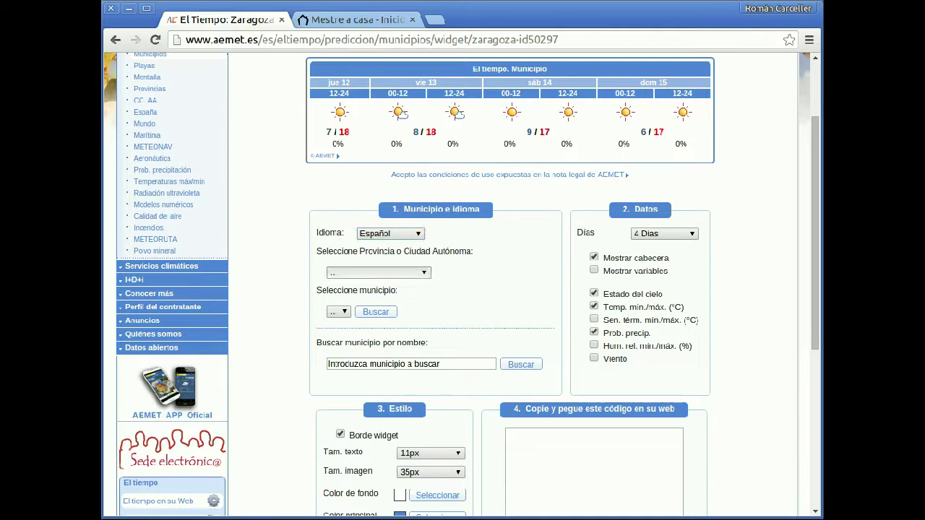
type("cas")
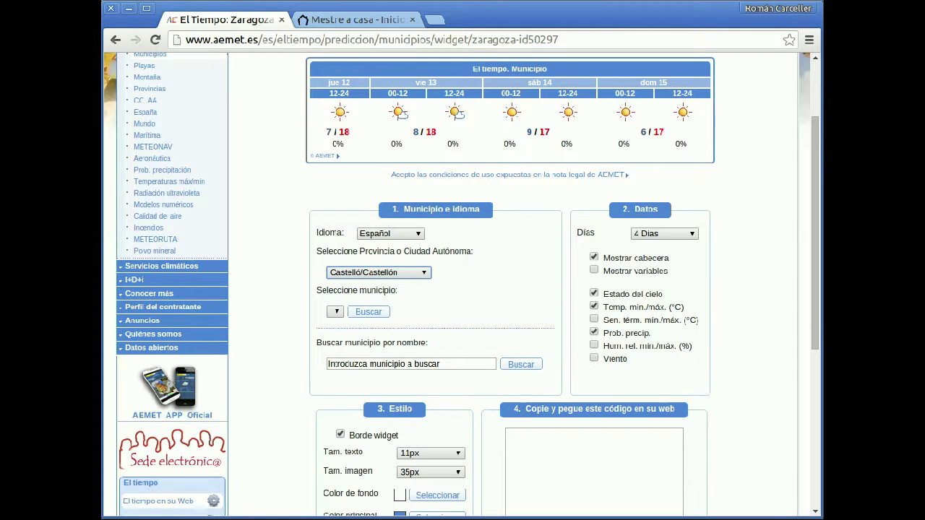
left_click(336, 312)
left_click(369, 312)
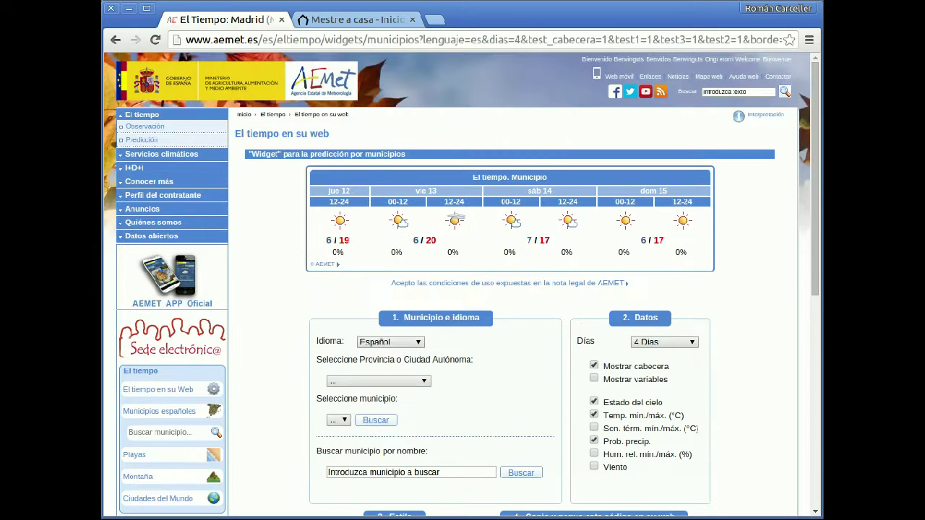
Step: Set the widget's province to Castelló/Castellón and its municipality to Vila-real
type("cas")
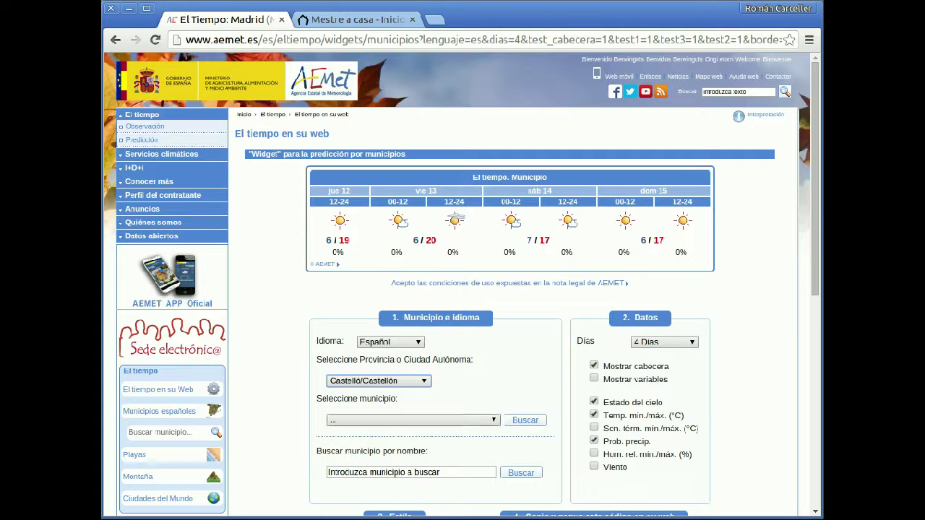
left_click(414, 420)
type("vi")
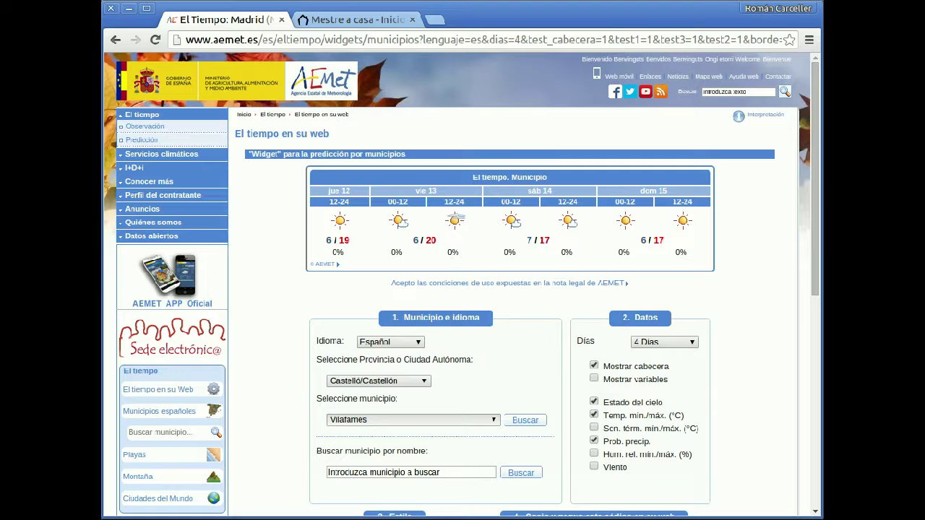
left_click(413, 420)
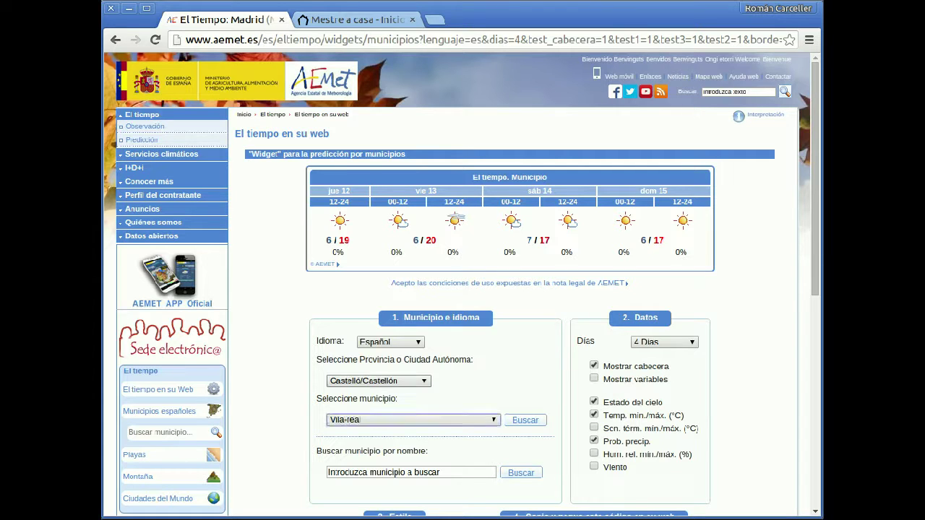
Step: Examine the widget's number of days, displayed data and style settings, including the vertical and horizontal layouts
scroll(461, 282, "down", 1)
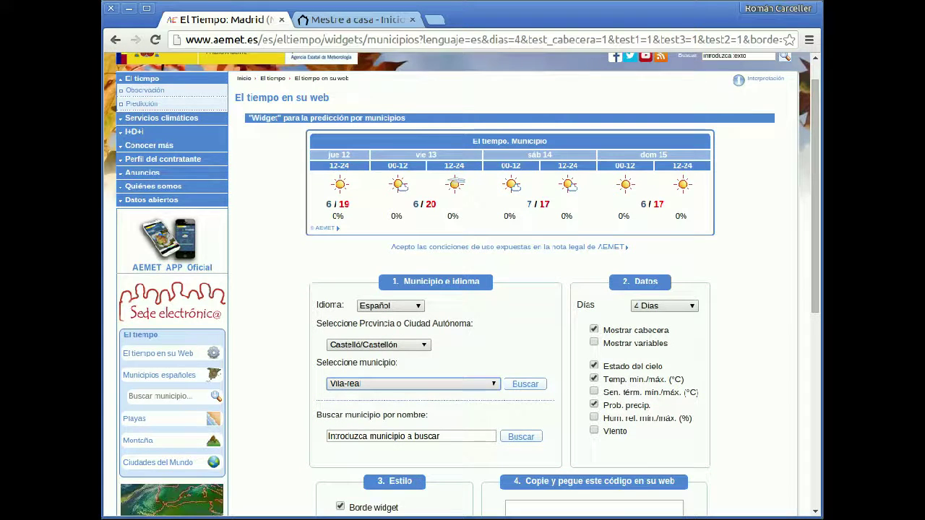
scroll(462, 282, "down", 1)
scroll(462, 285, "down", 2)
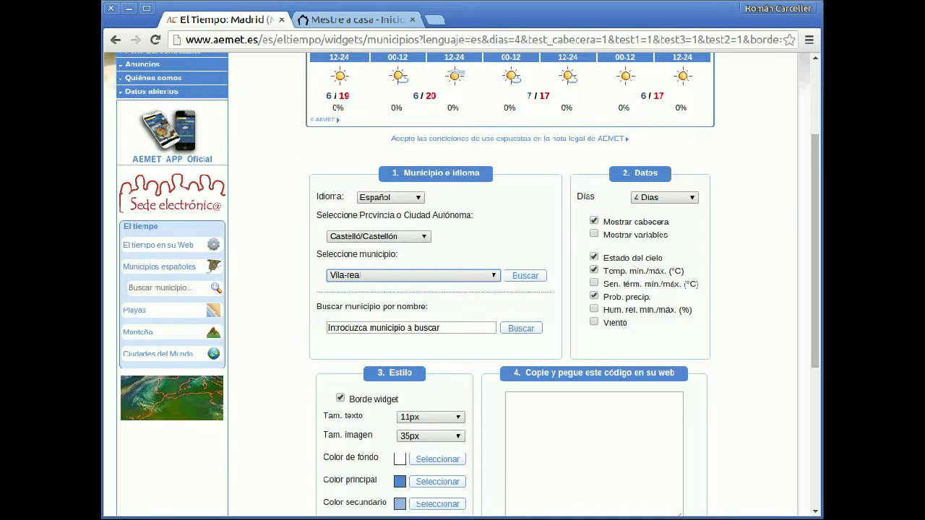
scroll(461, 283, "down", 1)
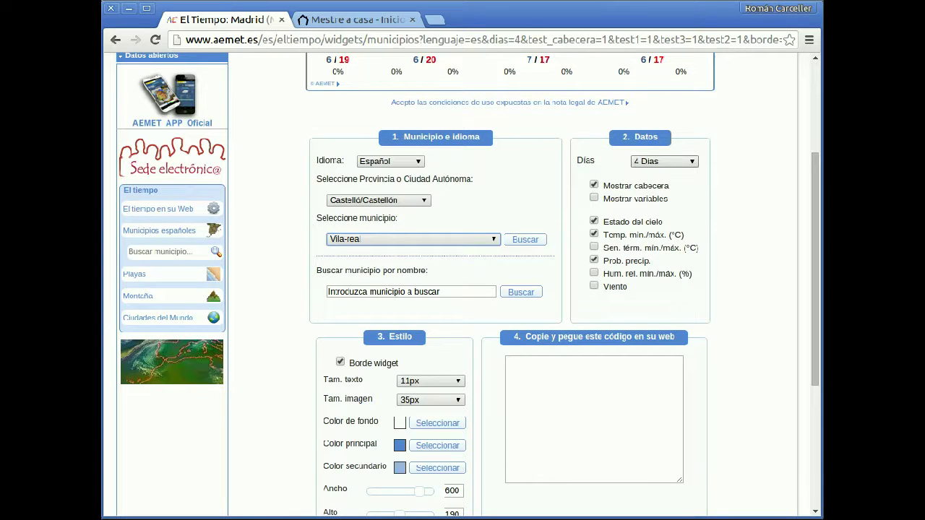
scroll(461, 283, "up", 2)
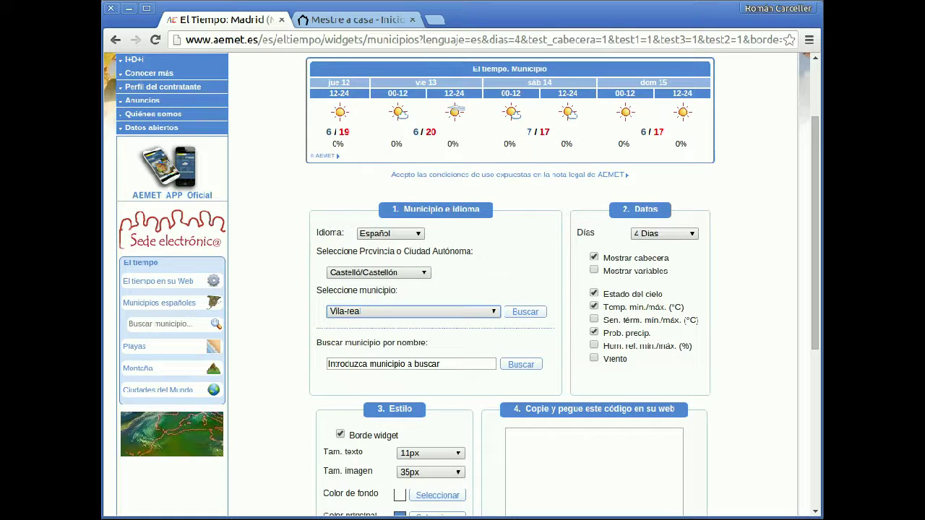
left_click(665, 234)
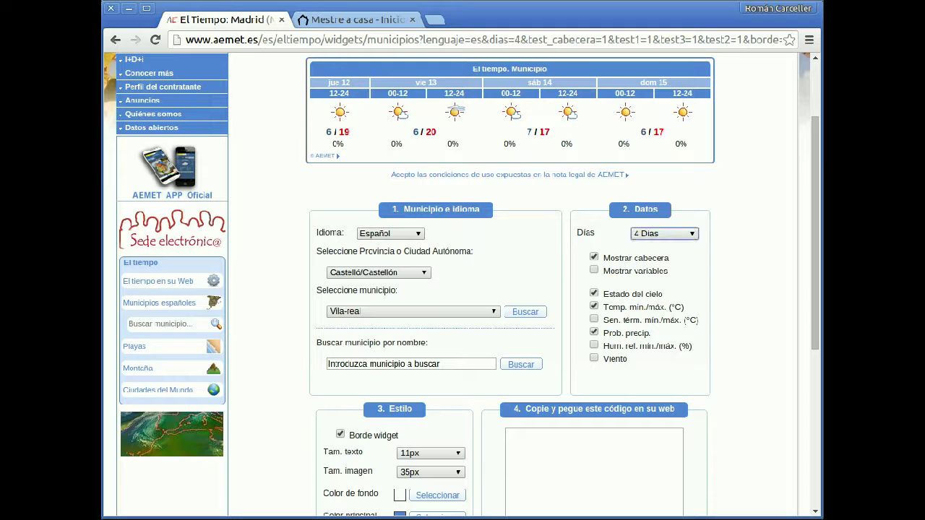
scroll(461, 283, "down", 4)
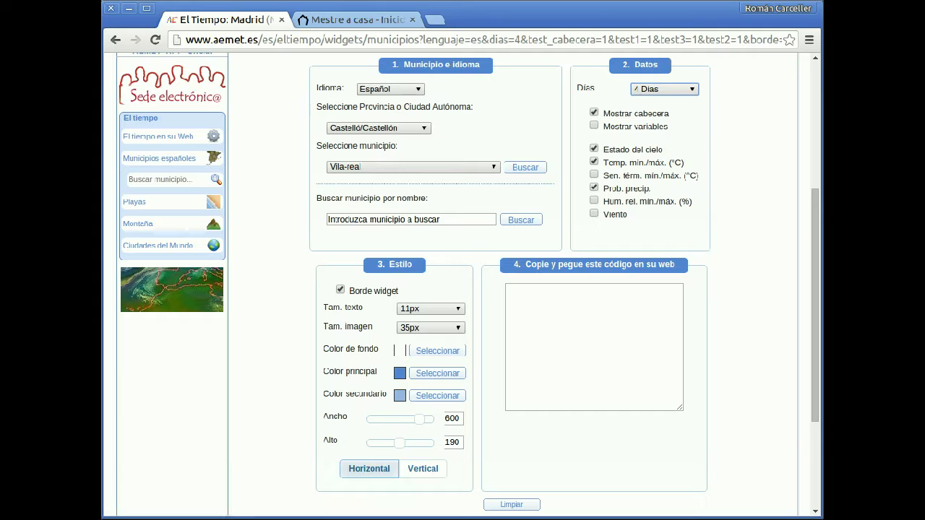
left_click(422, 468)
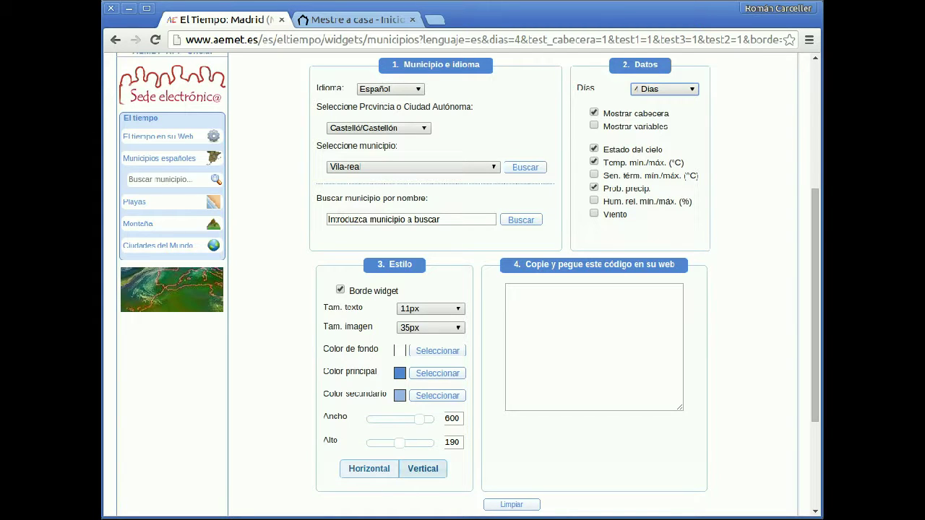
left_click(369, 468)
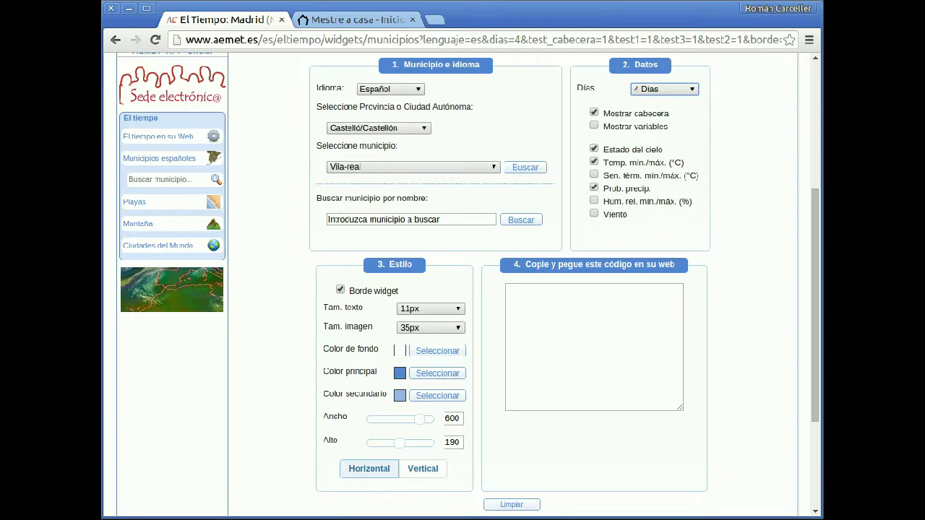
Step: Generate the forecast widget for Vila-real and copy its entire embed code
left_click(526, 168)
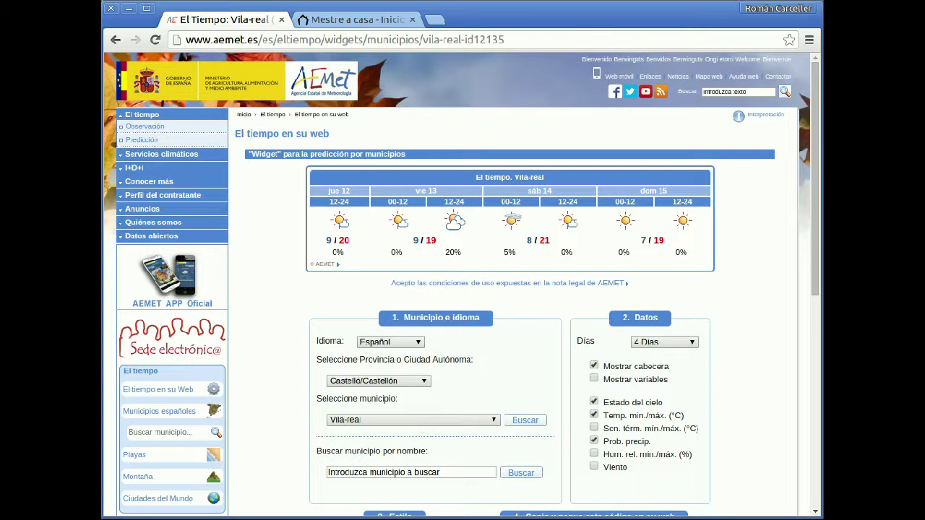
scroll(463, 285, "down", 1)
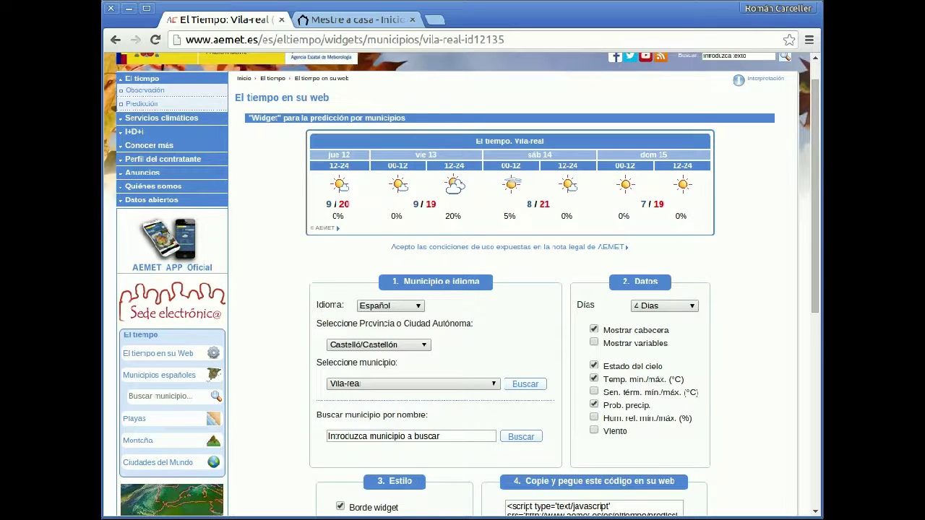
scroll(462, 285, "down", 2)
scroll(463, 285, "down", 5)
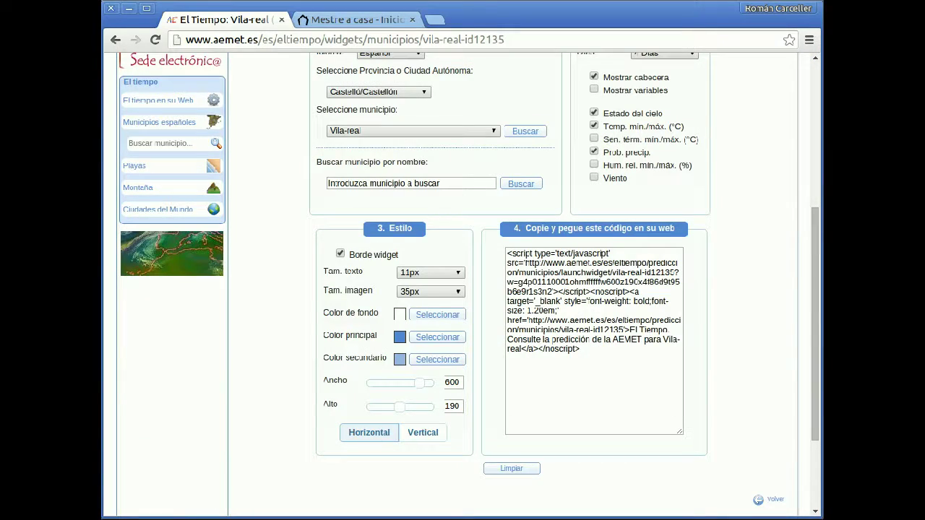
left_click_drag(583, 350, 508, 253)
key("ctrl+c")
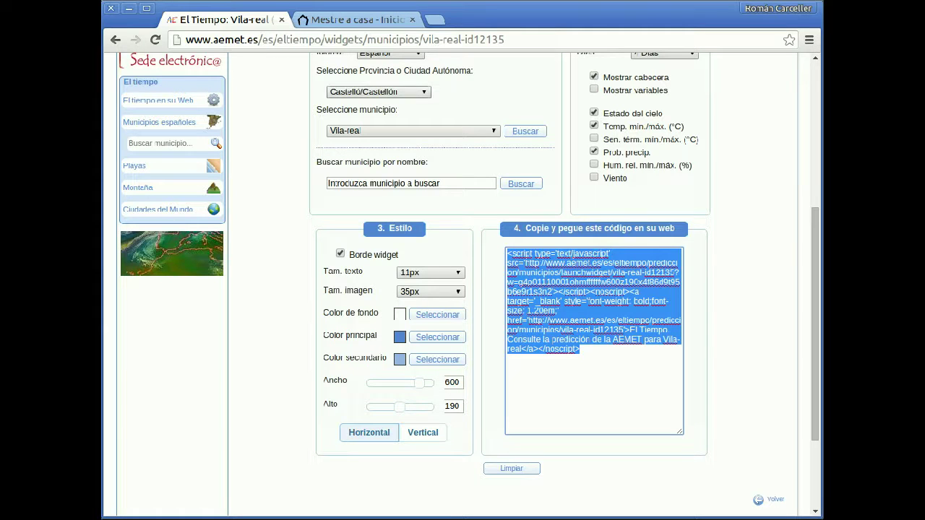
Step: Switch to the Mestre a casa site and sign in to the personal area with the account password
left_click(362, 19)
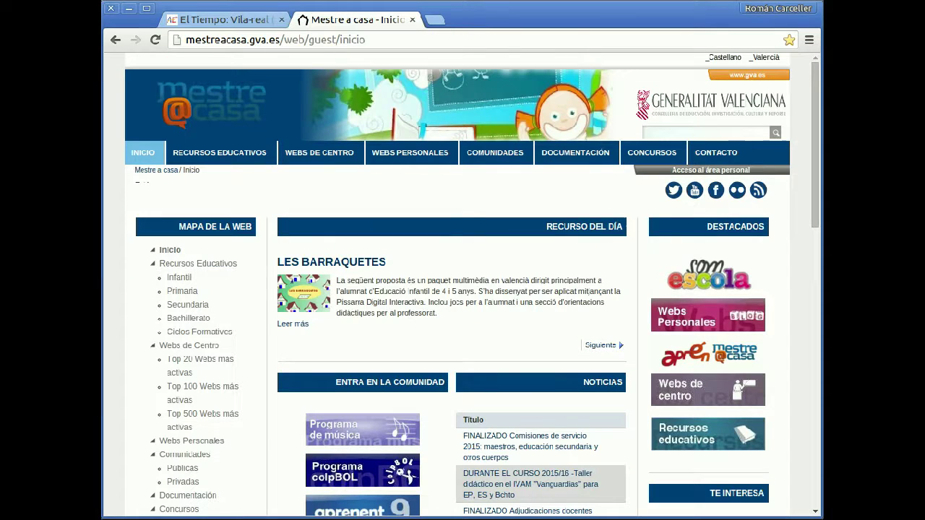
left_click(711, 169)
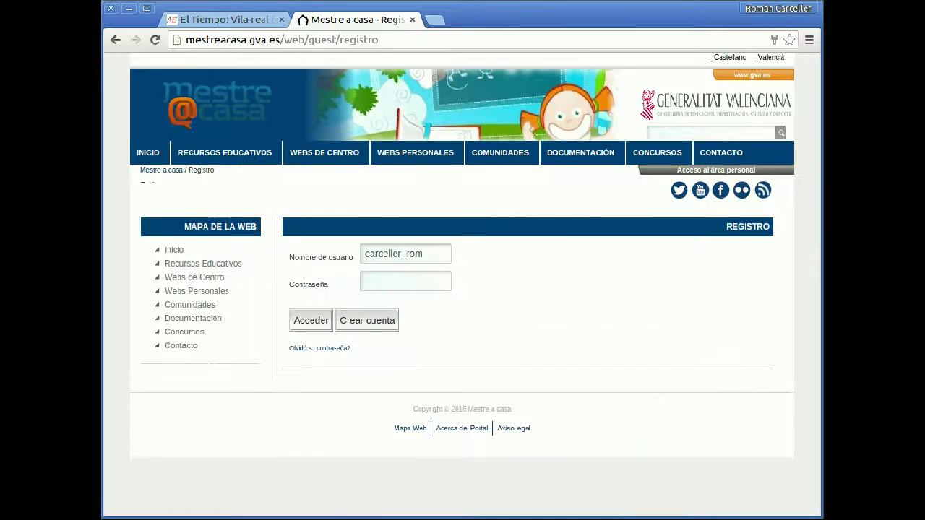
left_click(405, 281)
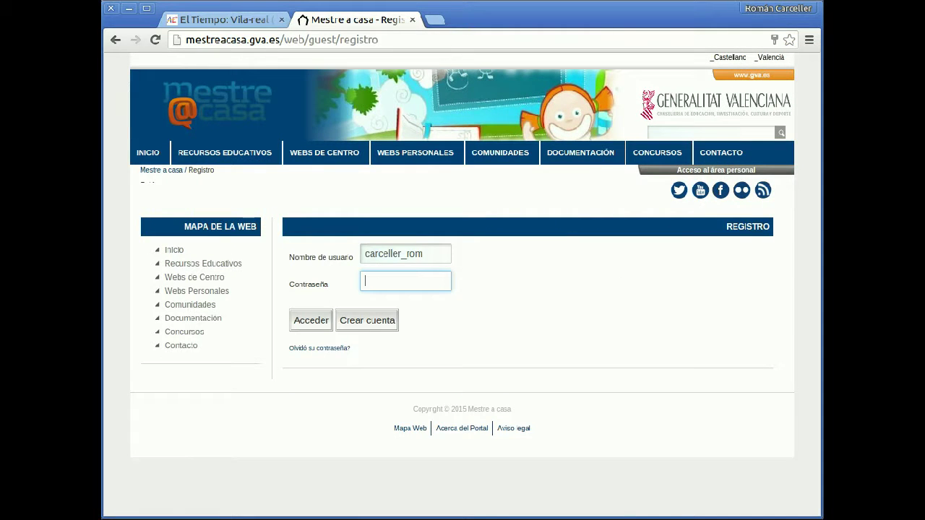
type("••••••••")
key("Return")
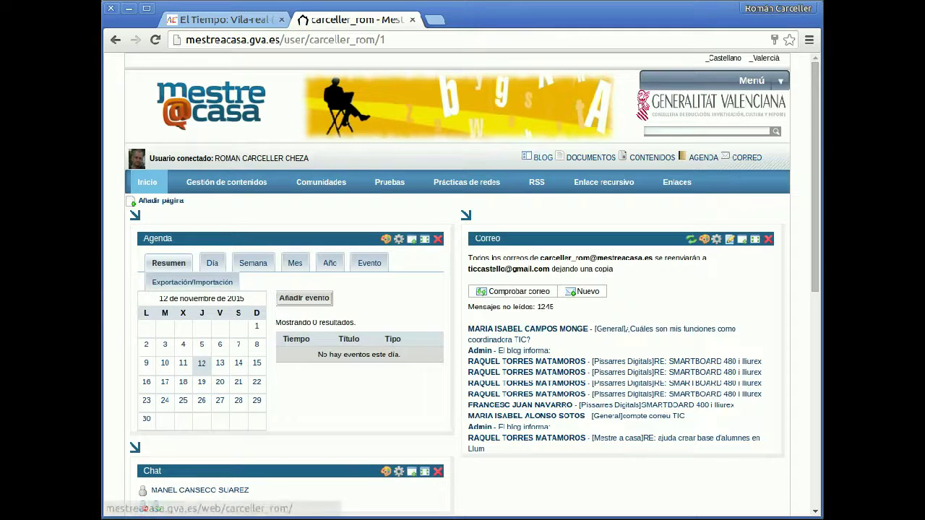
Step: Create a content item named AEMET in the content manager and save it to continue editing
left_click(652, 157)
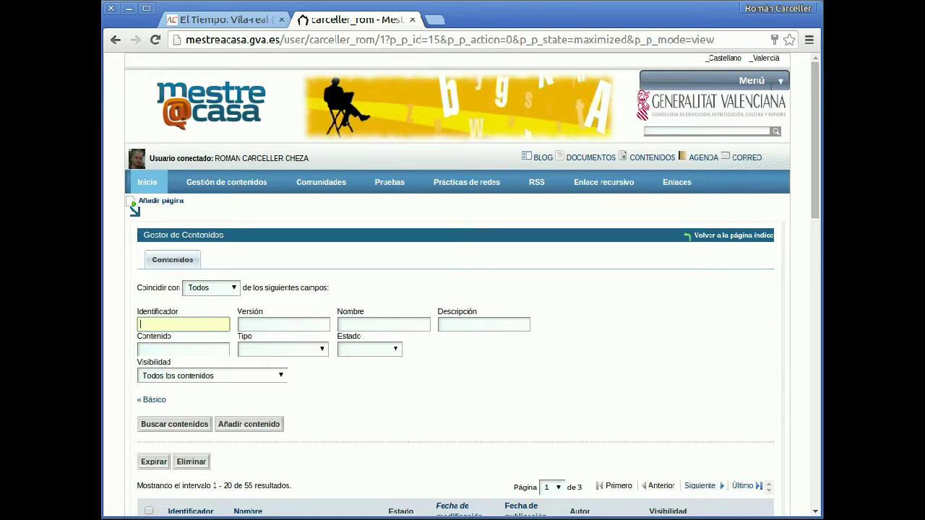
left_click(249, 424)
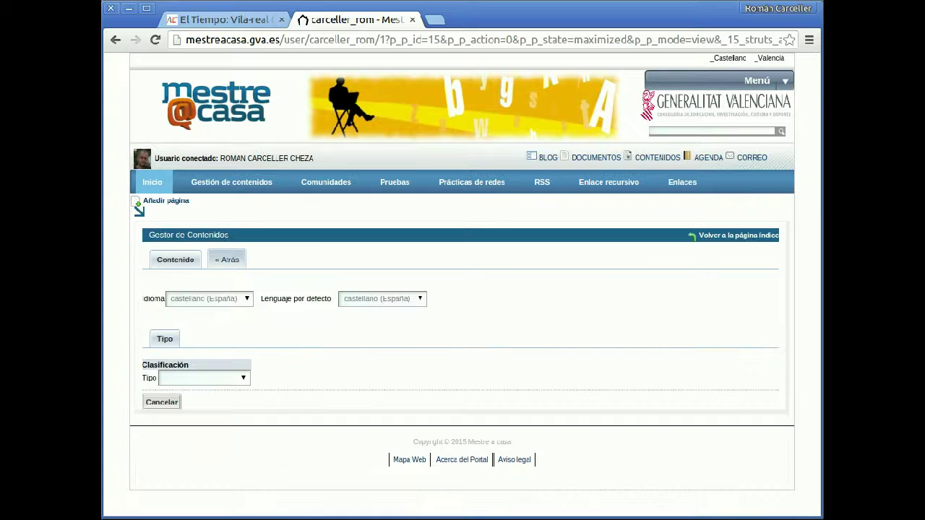
left_click(172, 403)
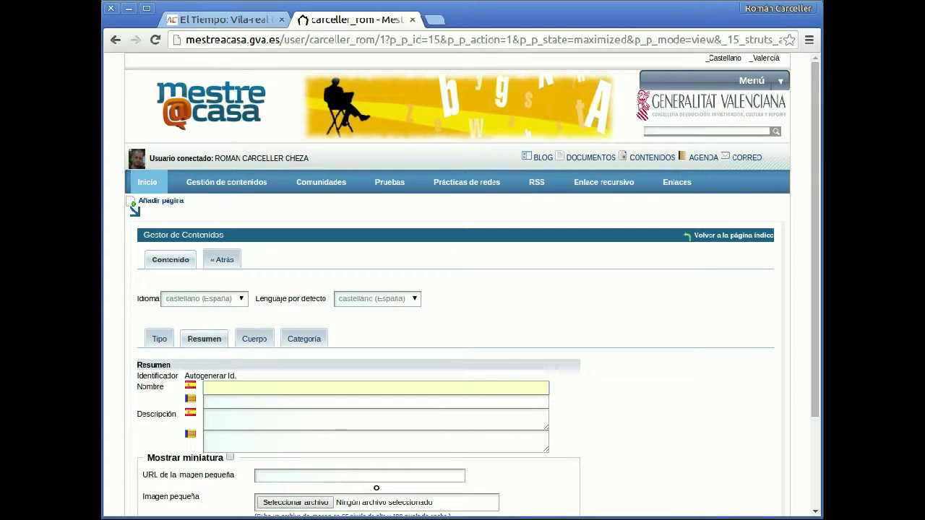
type("AEMET")
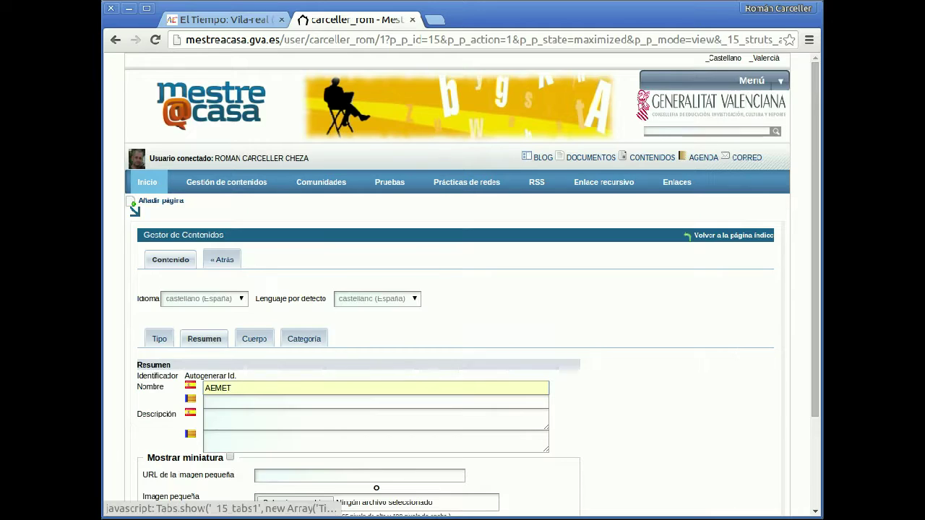
scroll(462, 289, "down", 3)
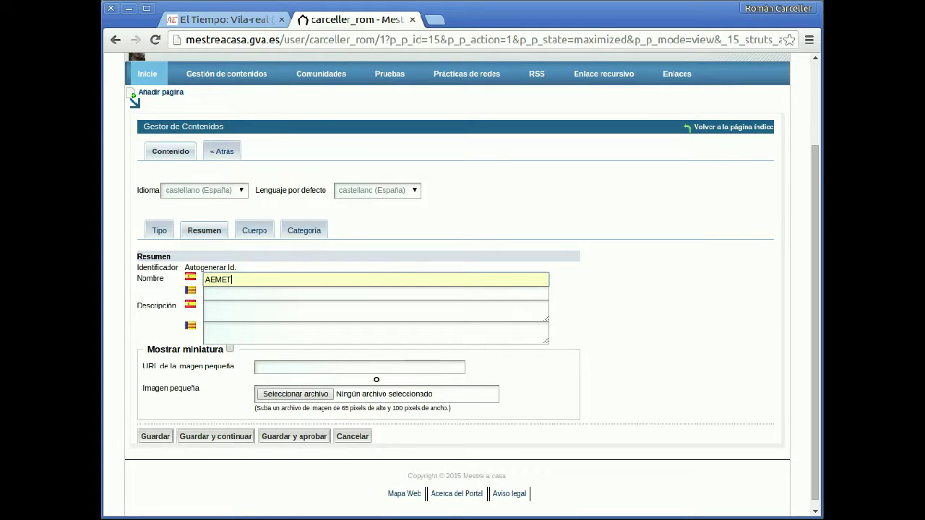
left_click(215, 436)
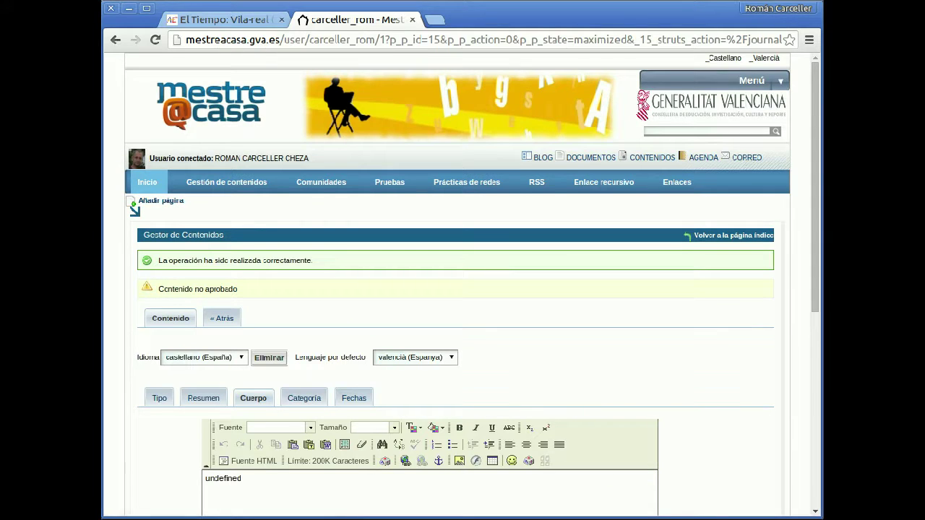
Step: Replace the placeholder text in the content body with the copied AEMET widget code as HTML source
scroll(463, 289, "down", 4)
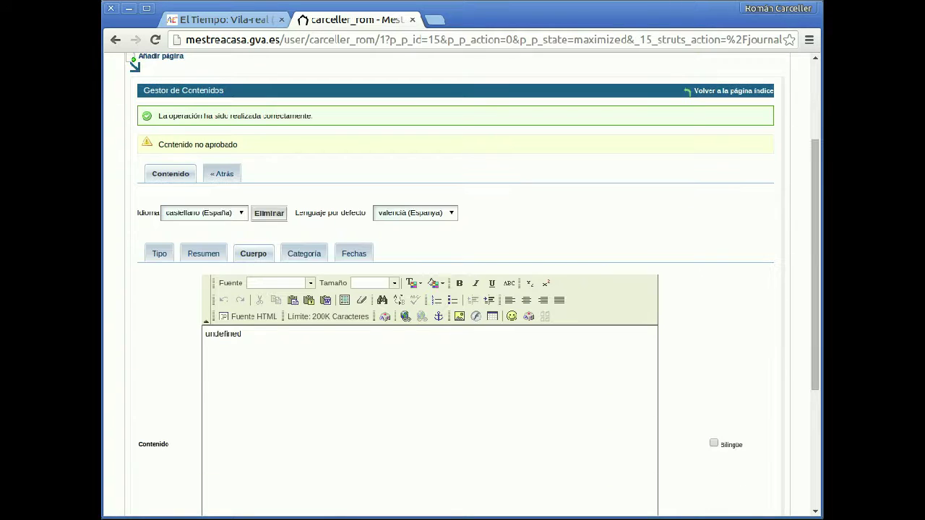
key("ctrl+a")
key("BackSpace")
scroll(462, 289, "down", 2)
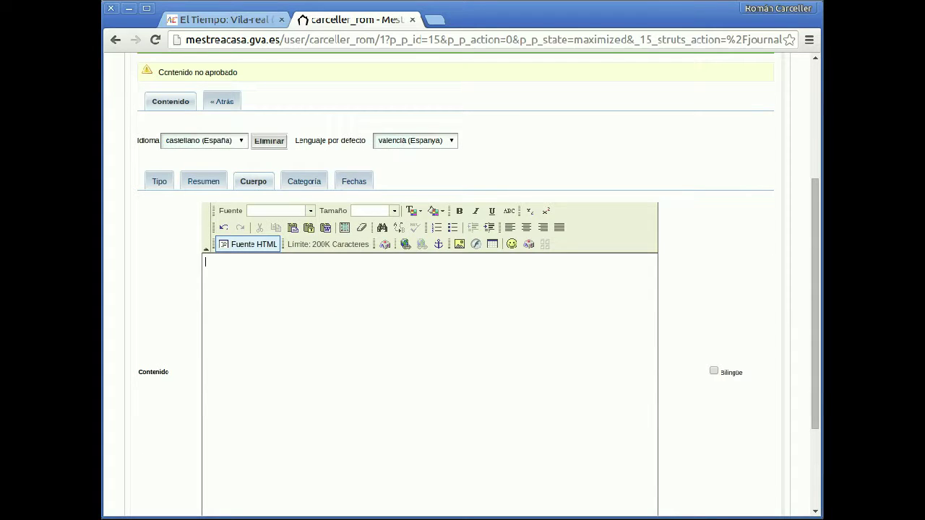
left_click(248, 244)
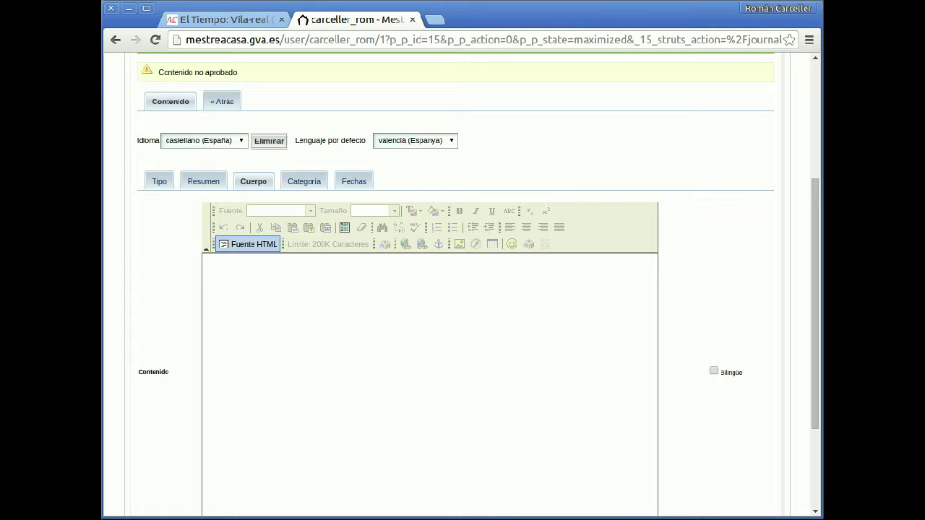
key("ctrl+v")
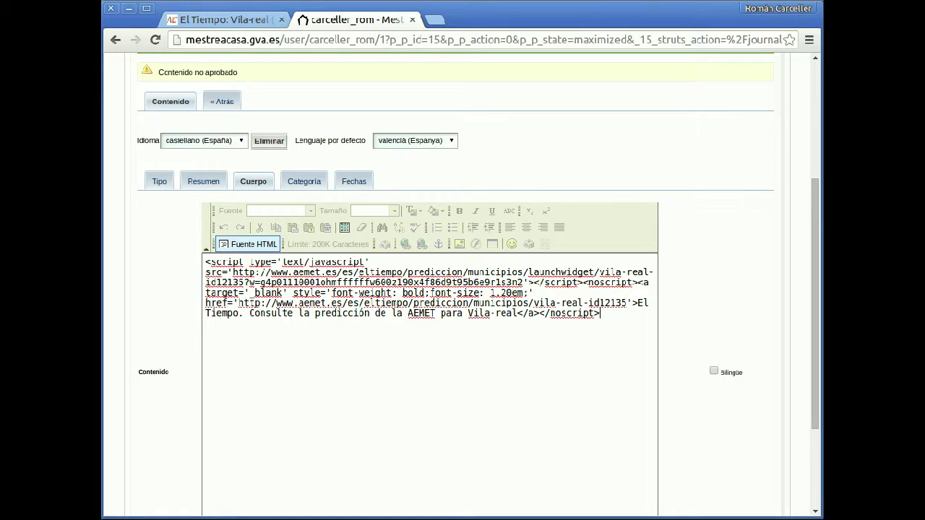
Step: Return the content body to the visual view, and save and approve the AEMET content item
left_click(248, 244)
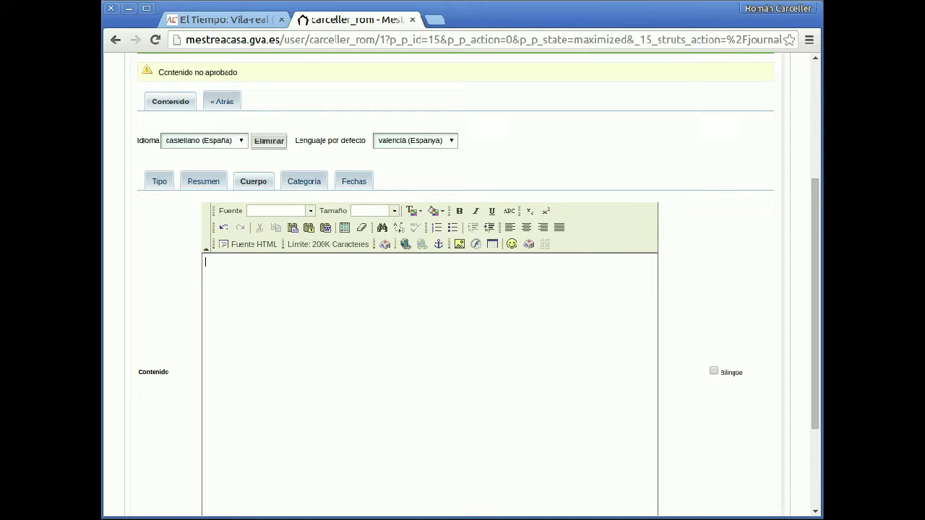
scroll(463, 289, "down", 2)
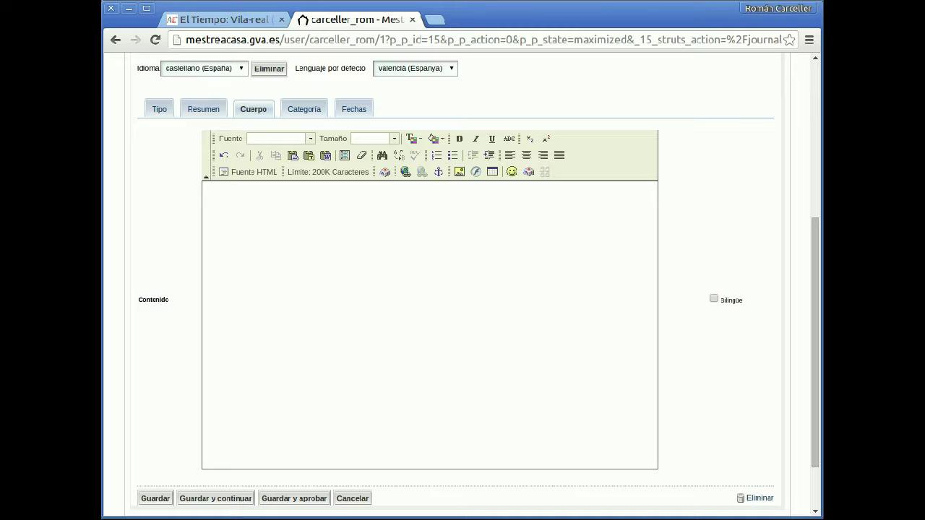
left_click(294, 498)
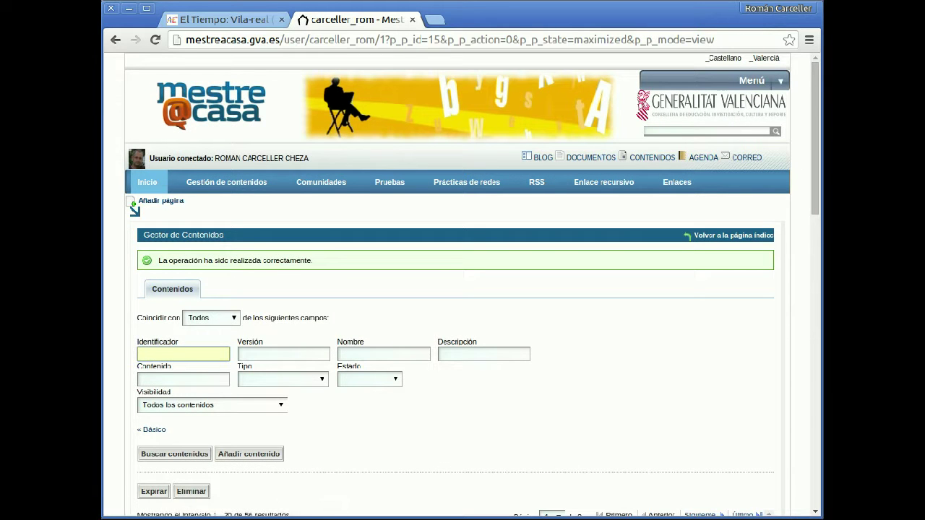
Step: Make the AEMET content item public from the content manager's list
scroll(472, 281, "down", 2)
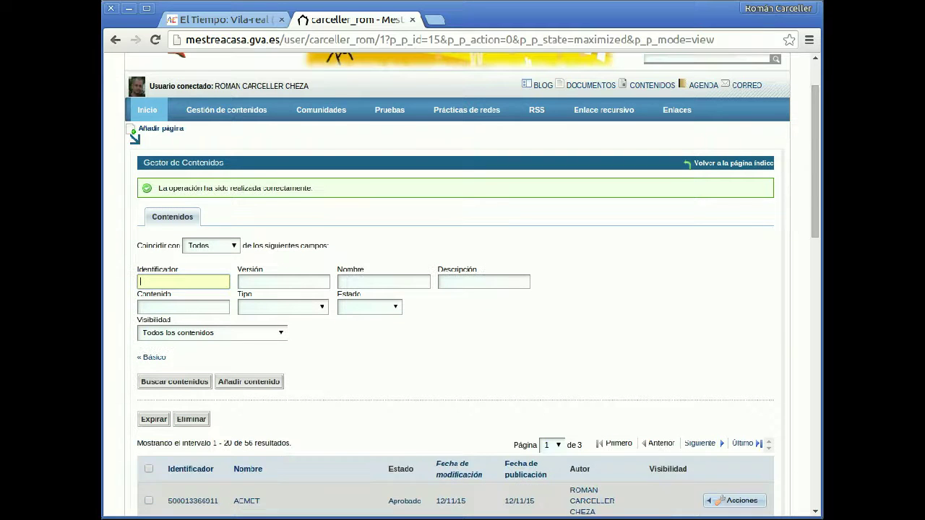
scroll(472, 283, "down", 1)
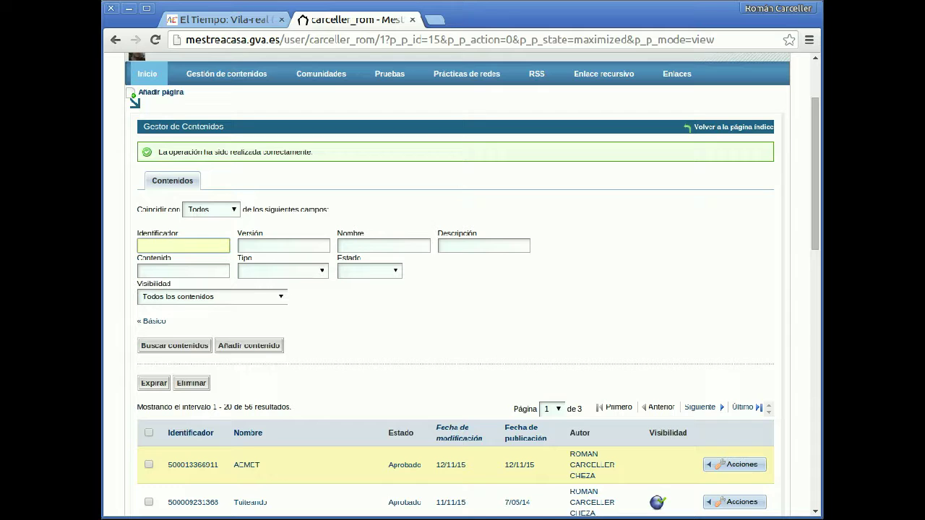
left_click(737, 465)
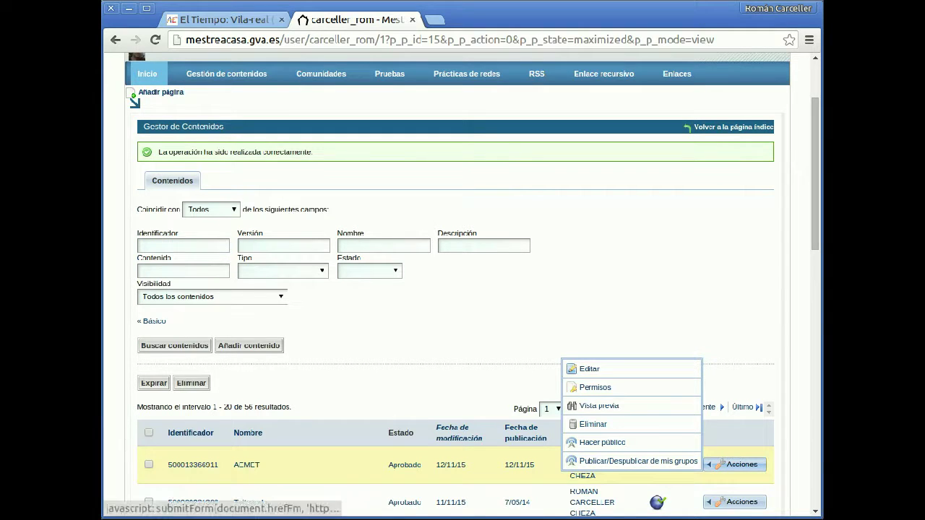
left_click(602, 443)
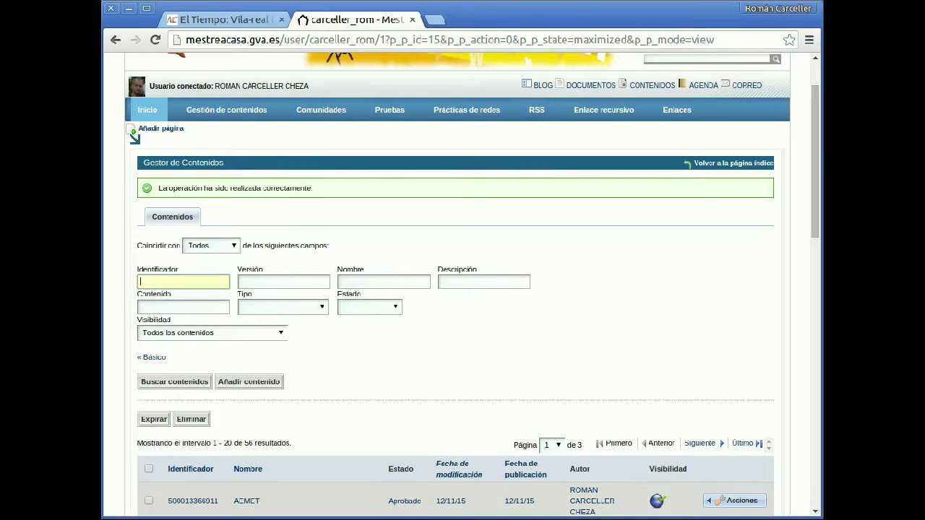
Step: Go to the public blog website and open its page administration
scroll(462, 289, "up", 1)
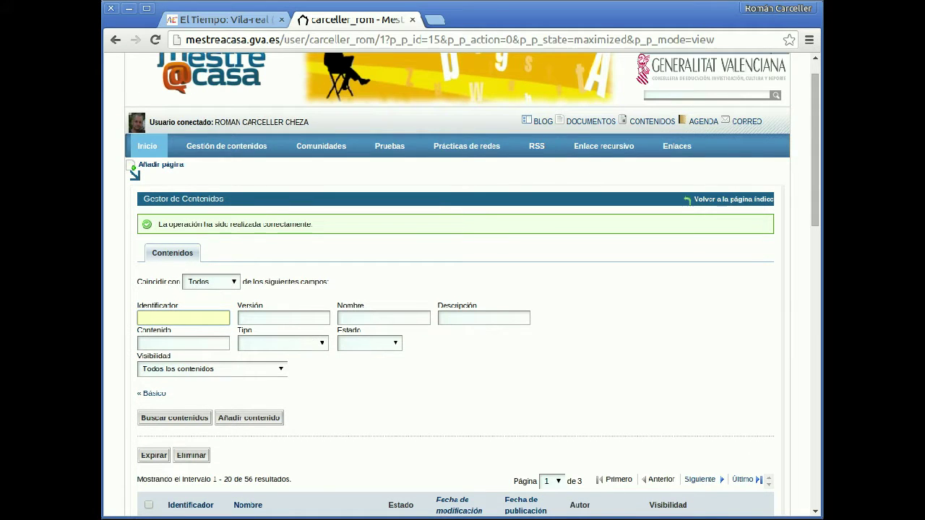
left_click(543, 121)
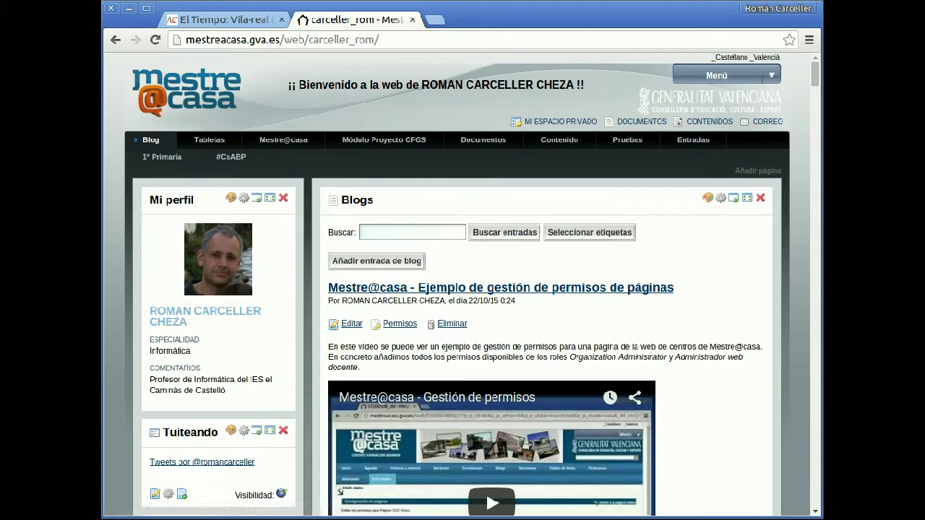
mouse_move(283, 139)
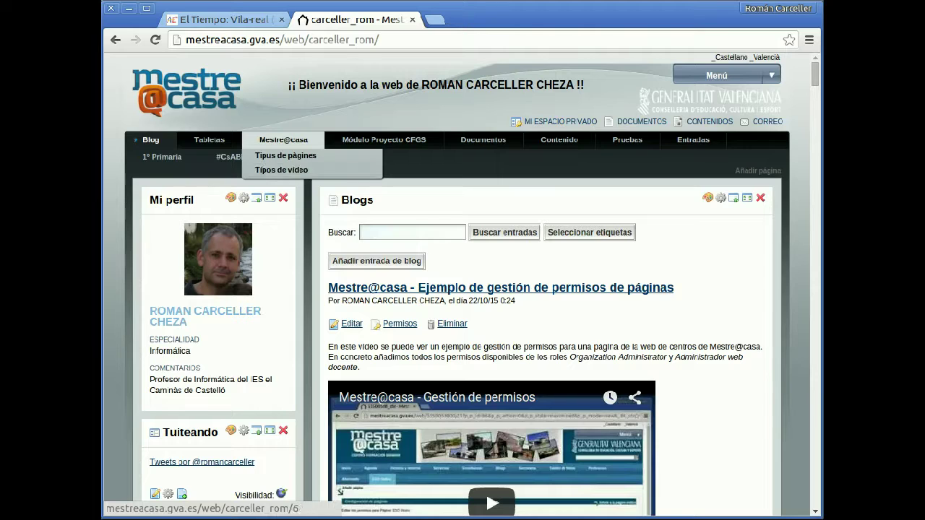
mouse_move(726, 75)
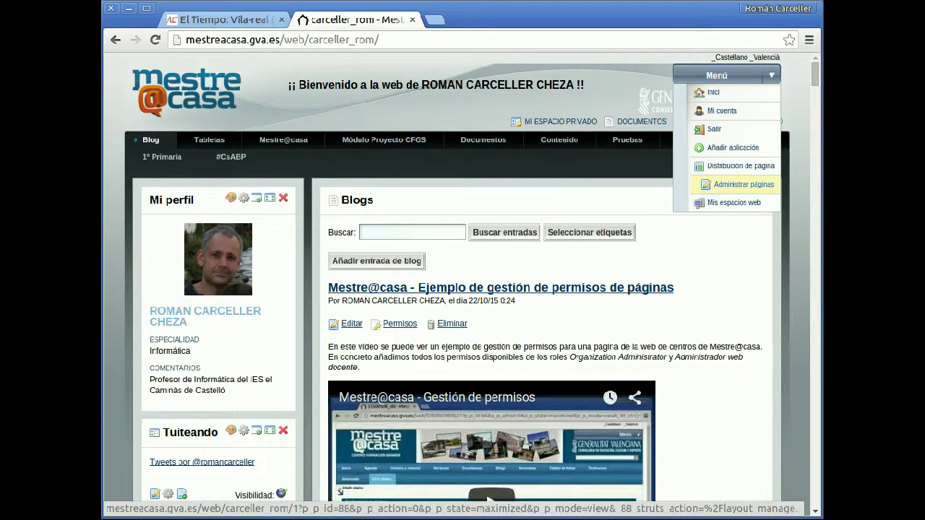
left_click(744, 185)
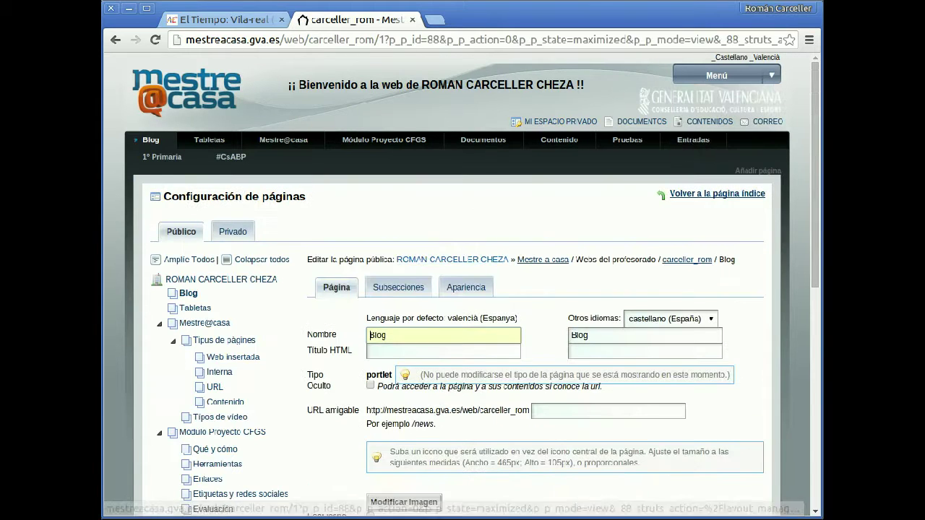
scroll(463, 285, "down", 4)
scroll(463, 289, "down", 2)
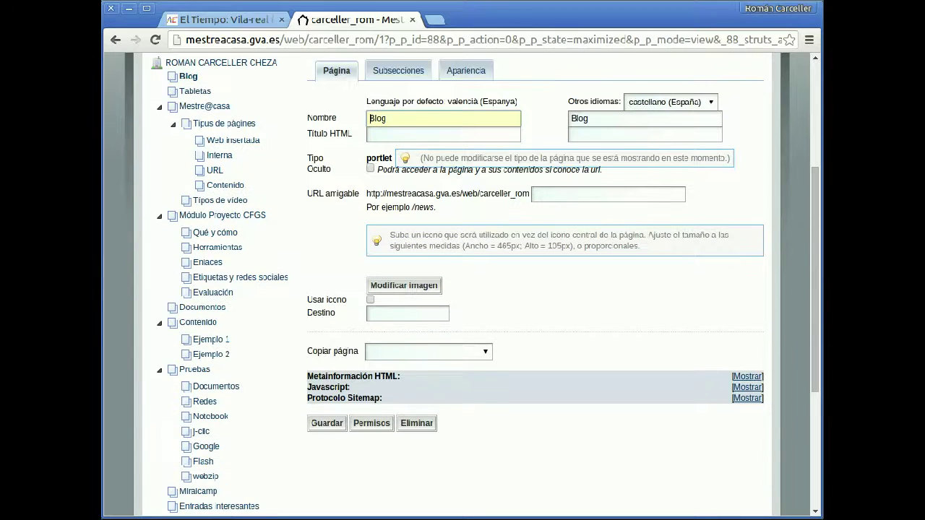
Step: Add a Portlets subpage named "Ejemplos widget" under the Mestre@casa page
left_click(195, 106)
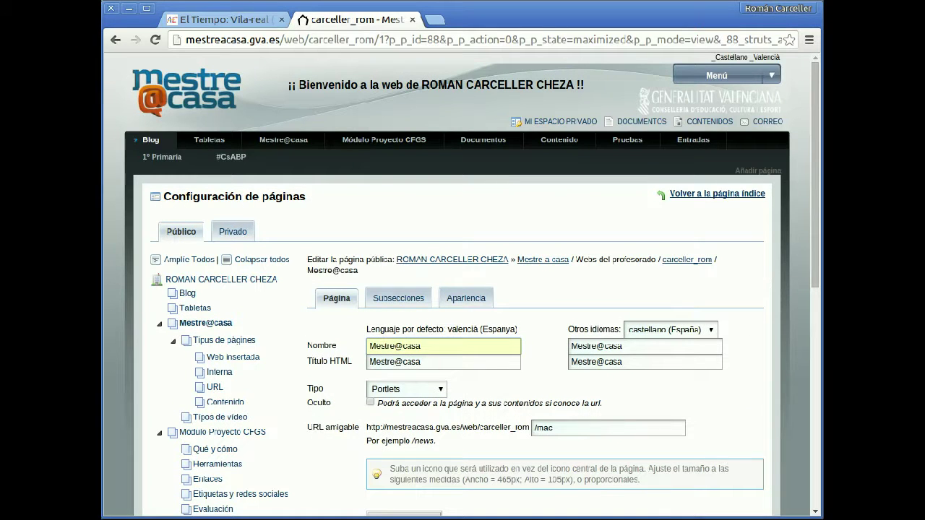
left_click(398, 298)
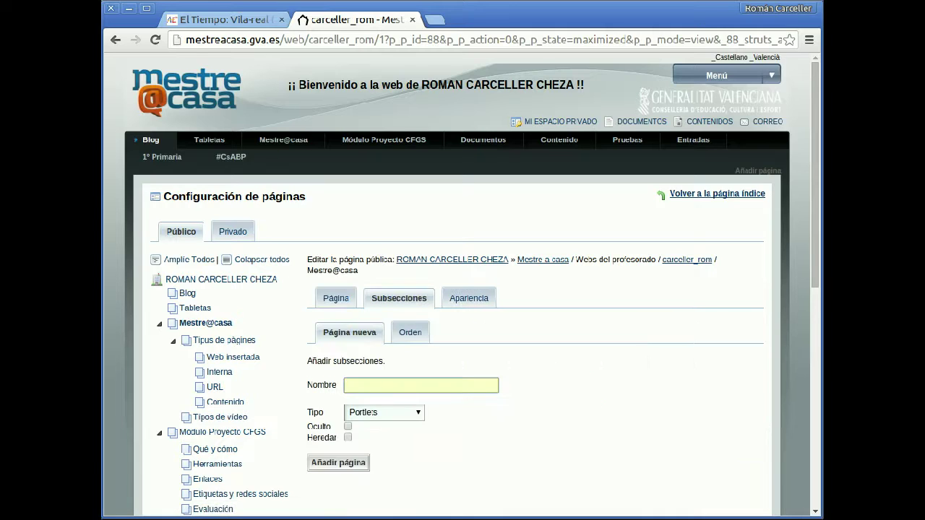
scroll(462, 289, "down", 3)
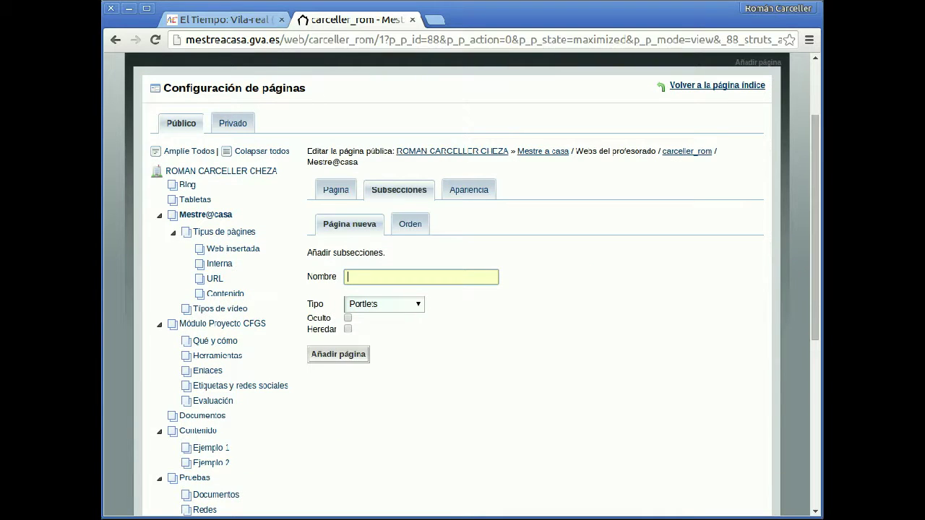
type("Ejemplos widget")
key("Return")
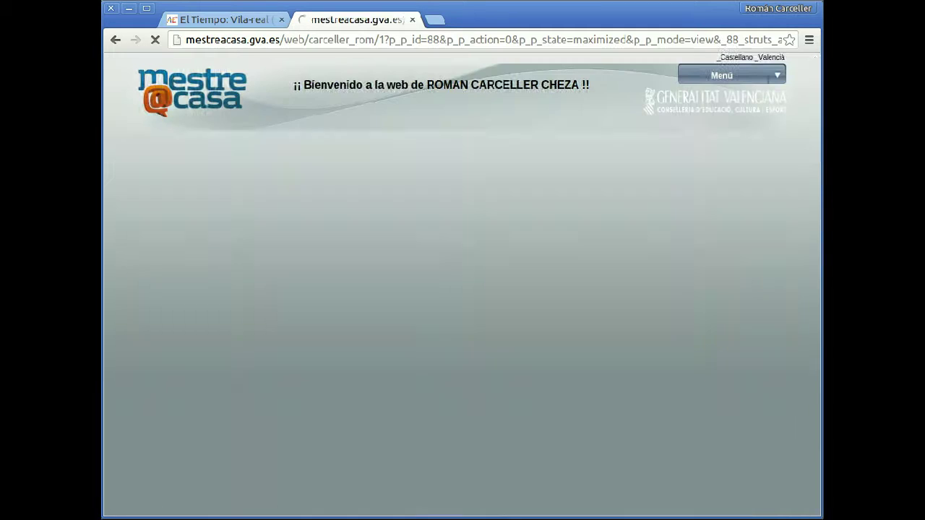
Step: Review the page tree and the settings of the new Ejemplos widget page
scroll(336, 258, "down", 2)
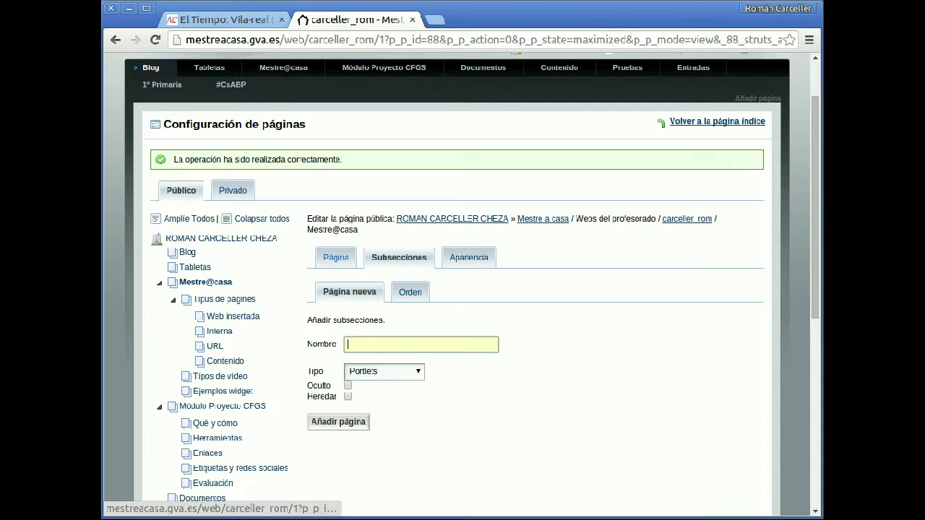
left_click(336, 258)
scroll(336, 258, "down", 1)
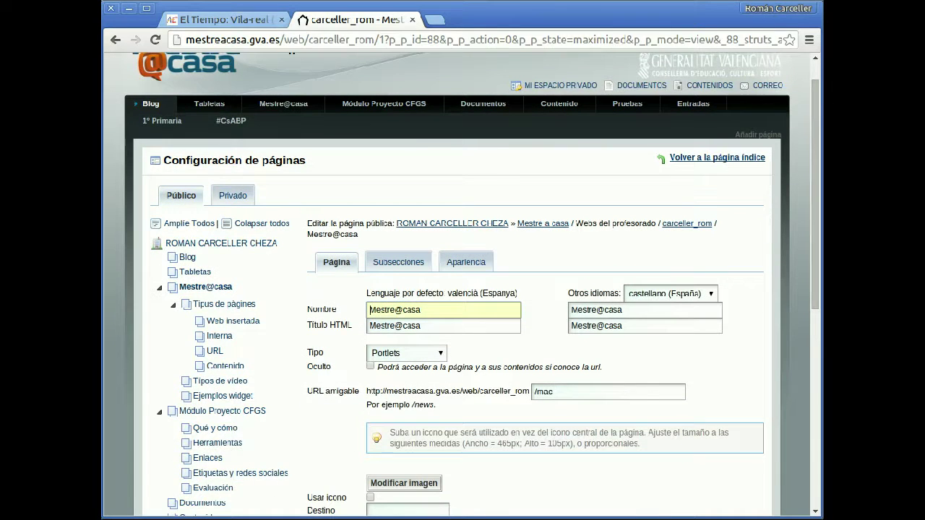
scroll(462, 285, "down", 2)
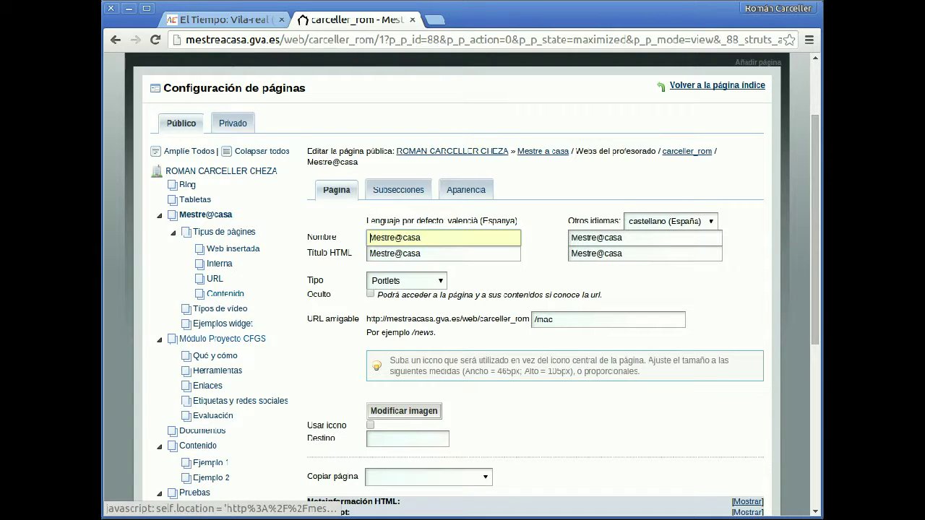
left_click(222, 324)
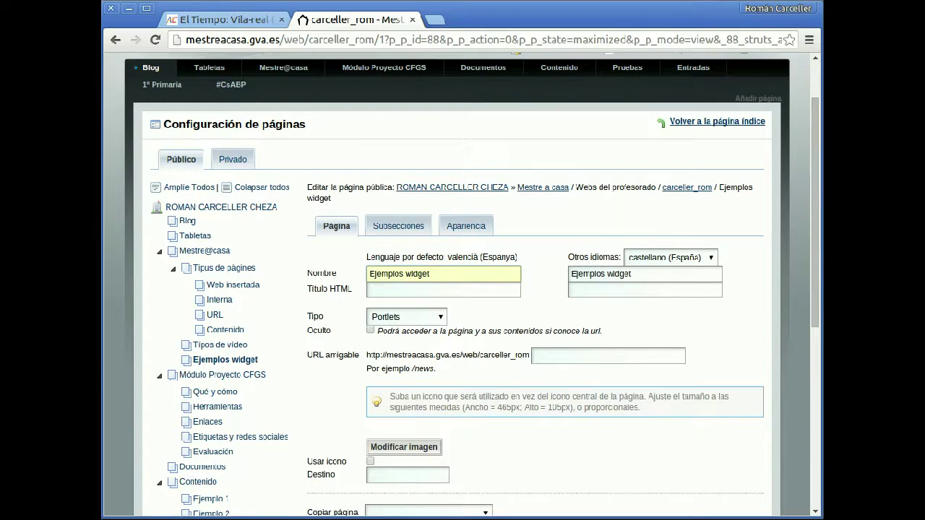
scroll(462, 289, "down", 4)
scroll(462, 289, "up", 3)
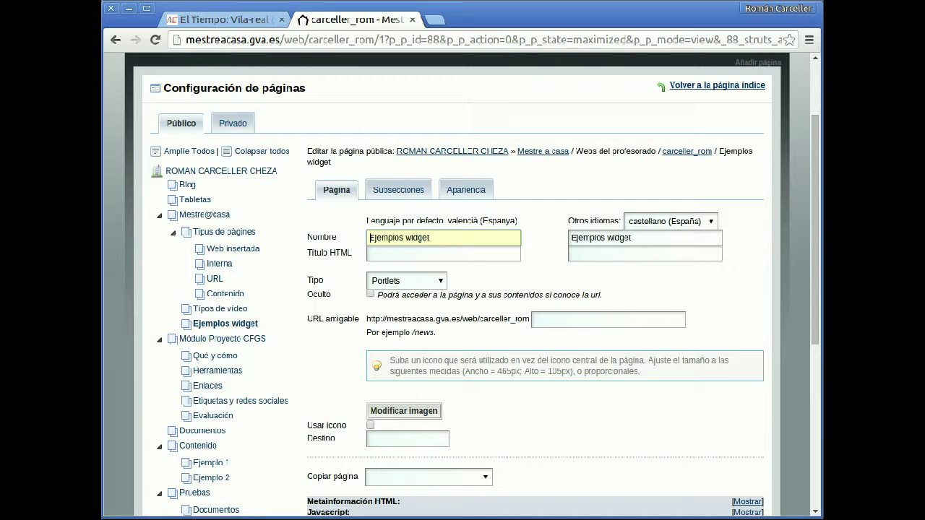
scroll(463, 289, "down", 2)
scroll(462, 289, "up", 3)
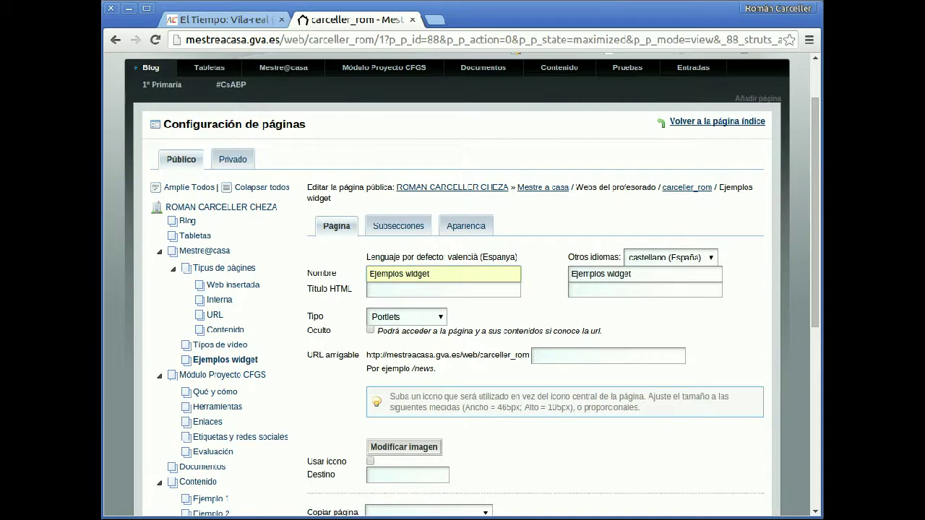
Step: Open the Ejemplos widget page on the website and add a Contenido application from the Gestor de Contenidos category to its left column
left_click(716, 121)
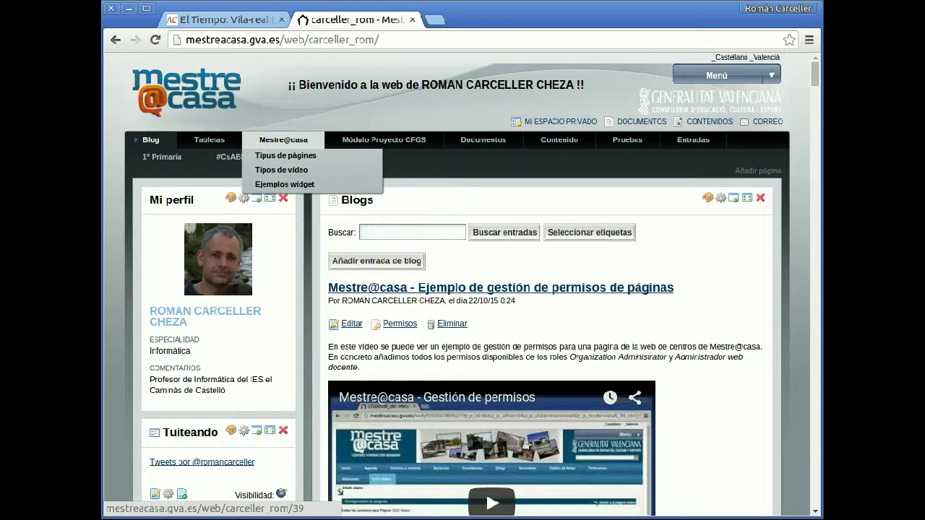
left_click(285, 184)
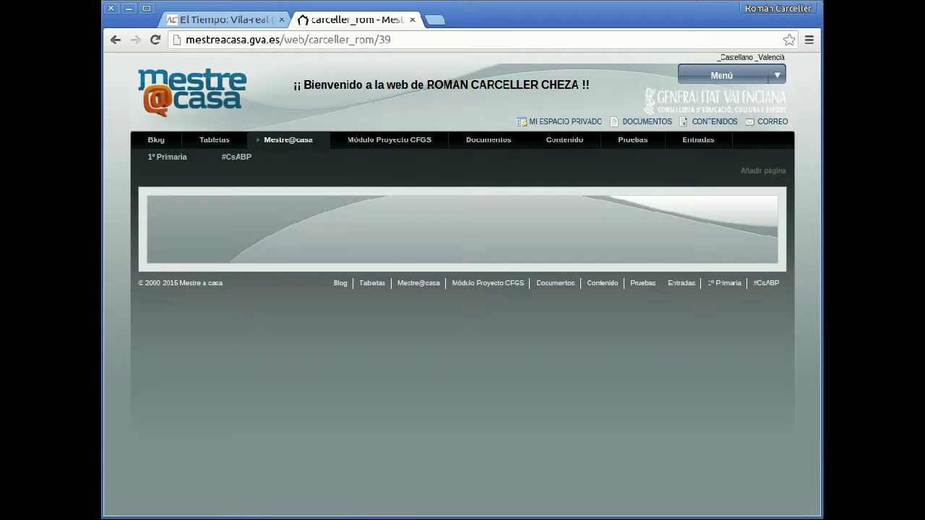
mouse_move(731, 75)
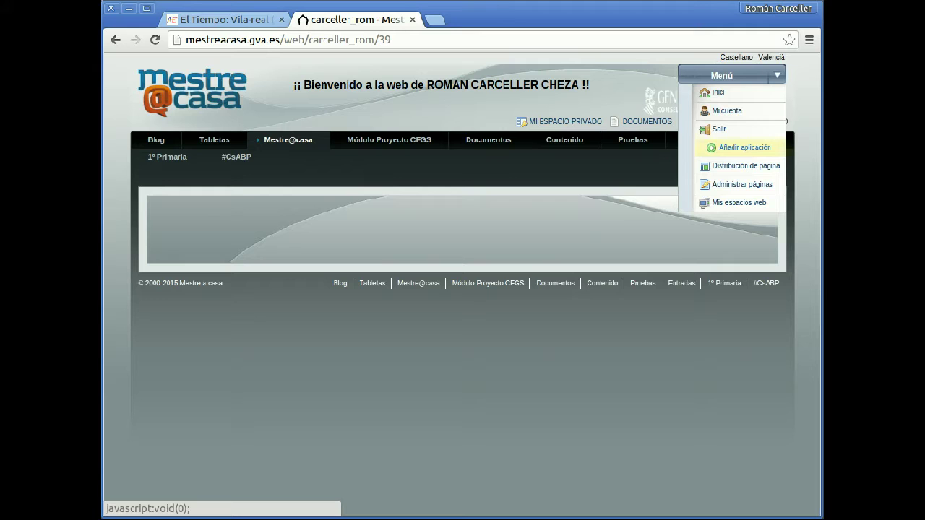
left_click(744, 147)
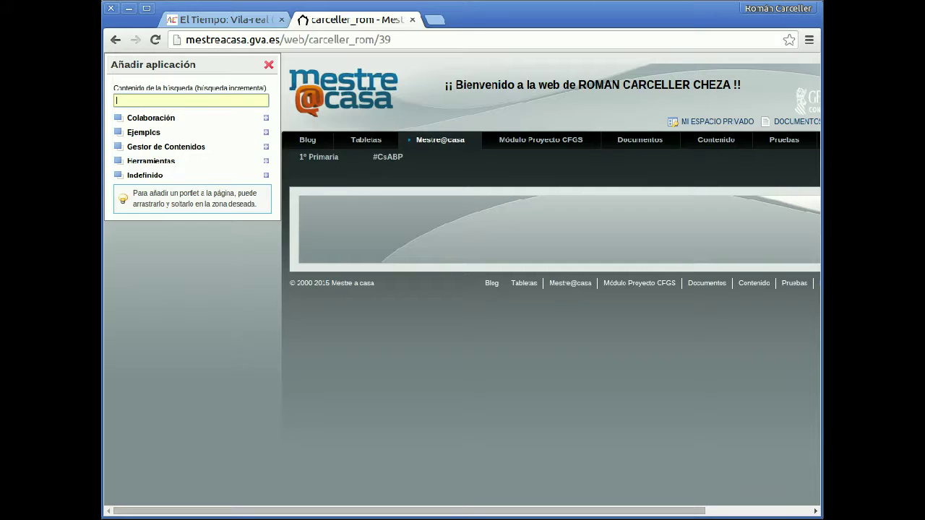
left_click(266, 147)
left_click_drag(253, 162, 483, 207)
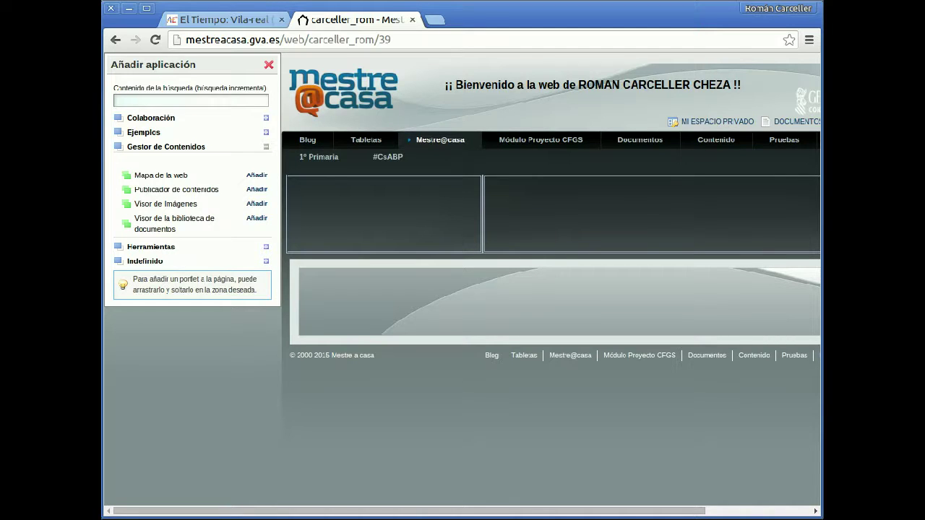
left_click(269, 65)
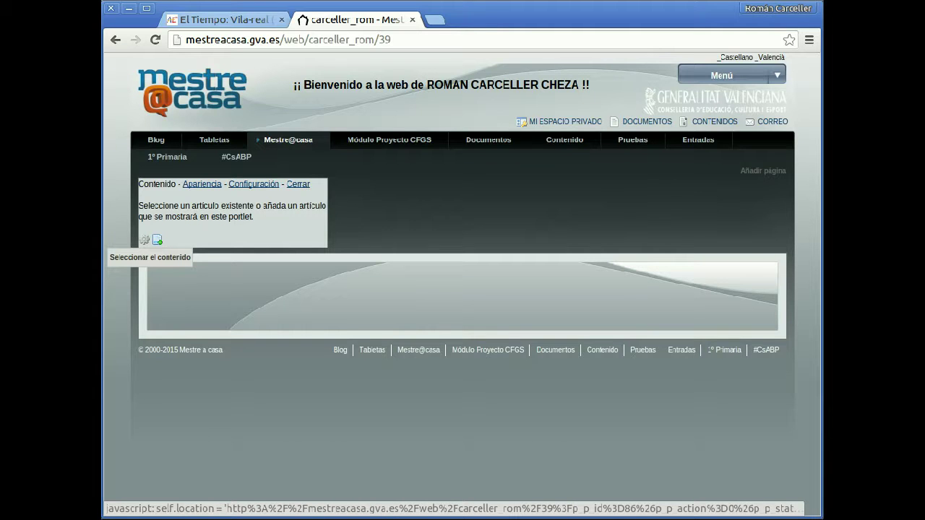
Step: Select the AEMET item as the content shown in the new portlet and return to the page
left_click(145, 240)
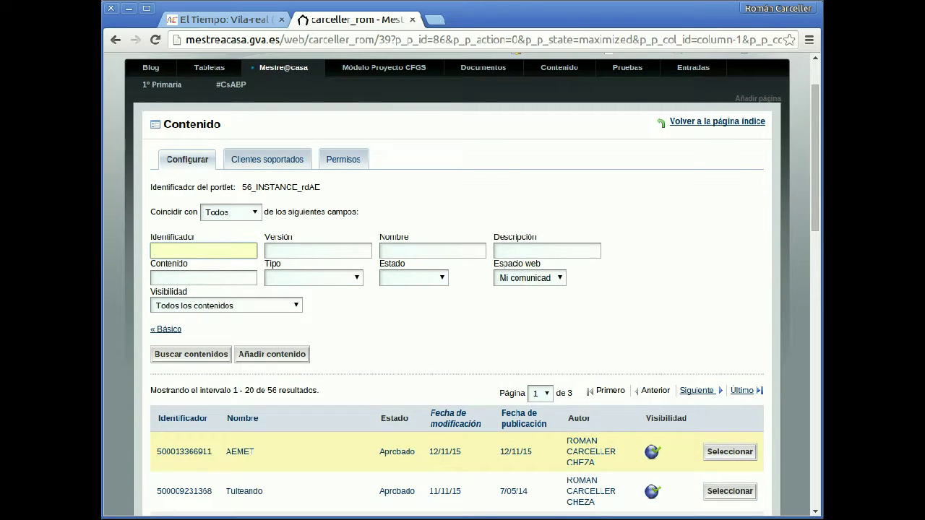
left_click(730, 452)
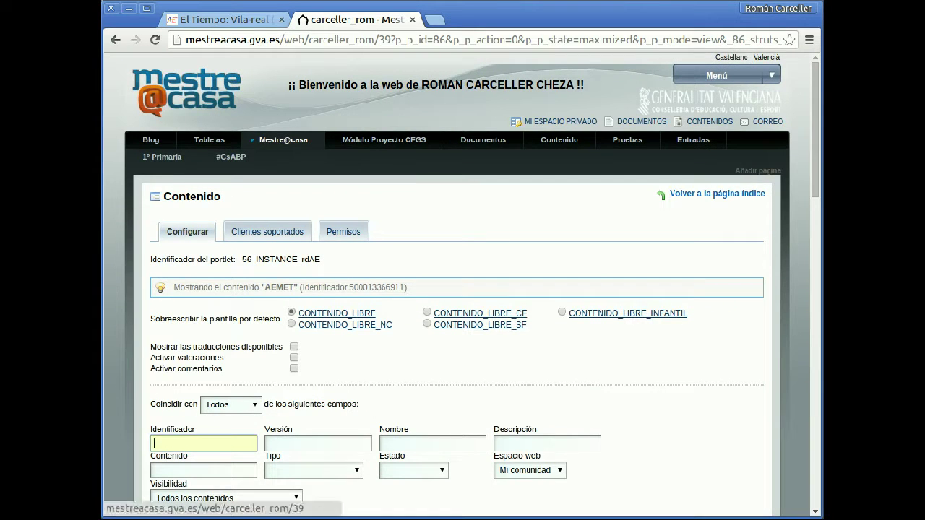
left_click(717, 194)
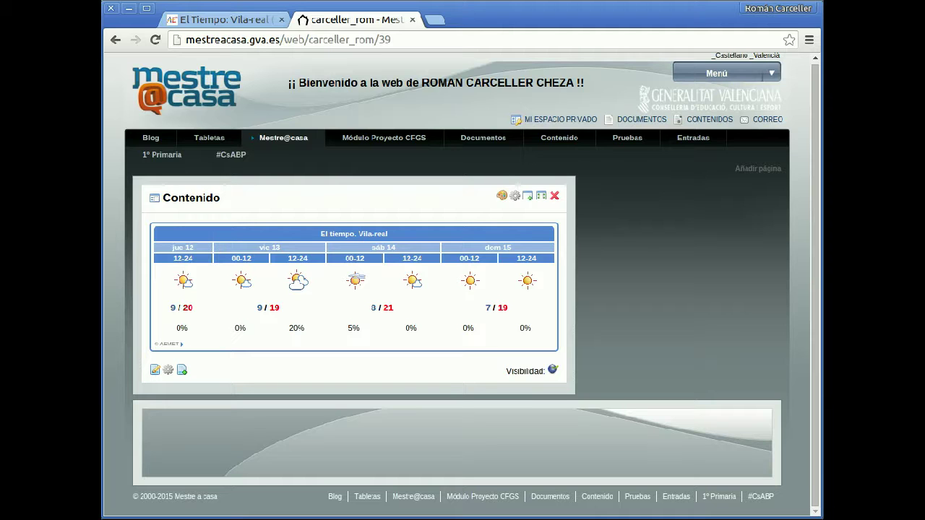
Step: Replace the weather portlet's title with text beginning "Predicc"
left_click(191, 198)
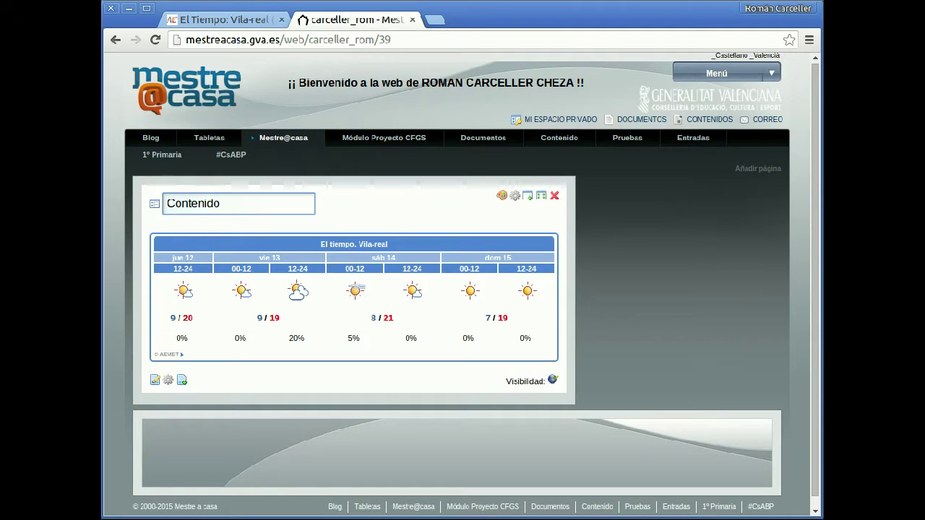
double_click(193, 203)
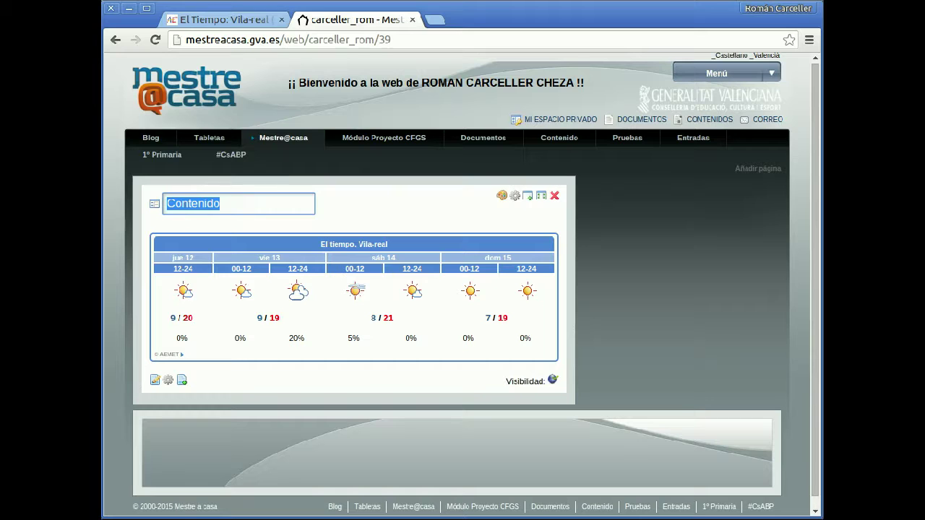
type("Predicc")
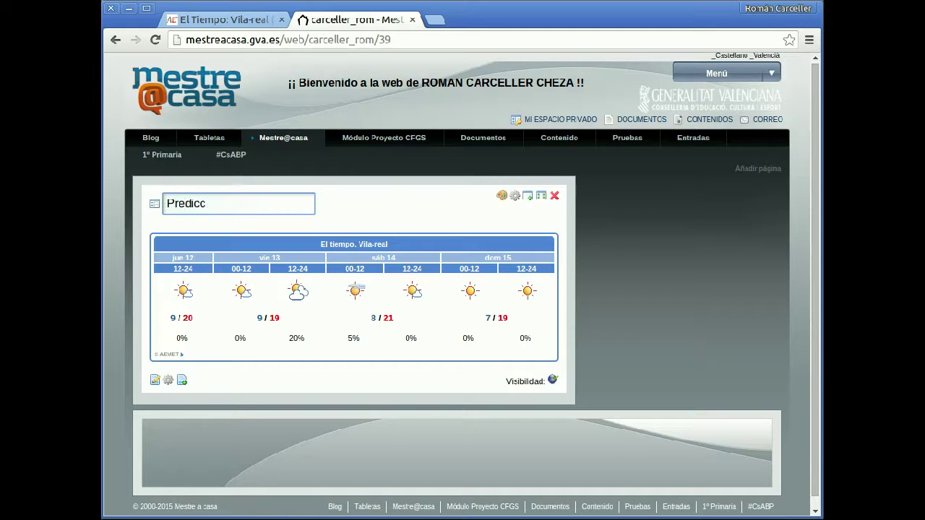